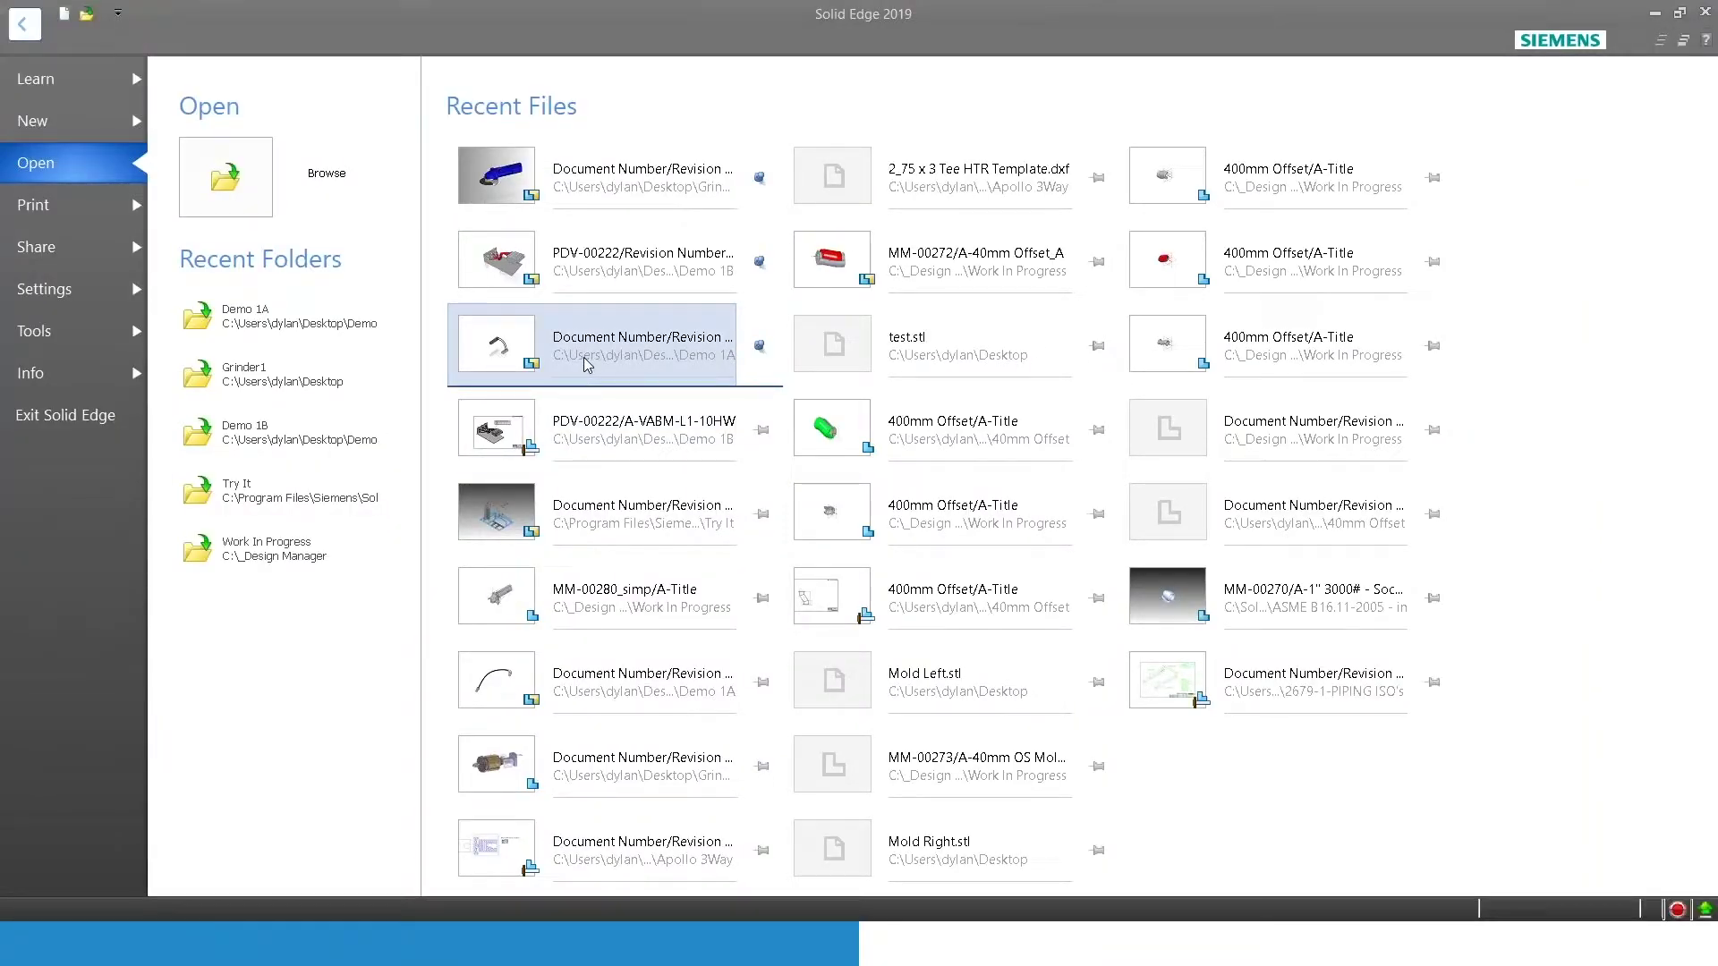
Open the Demo 1A assembly from the recent files and inspect the two blocks joined by tubes
left_click(586, 363)
scroll(908, 529, "up", 3)
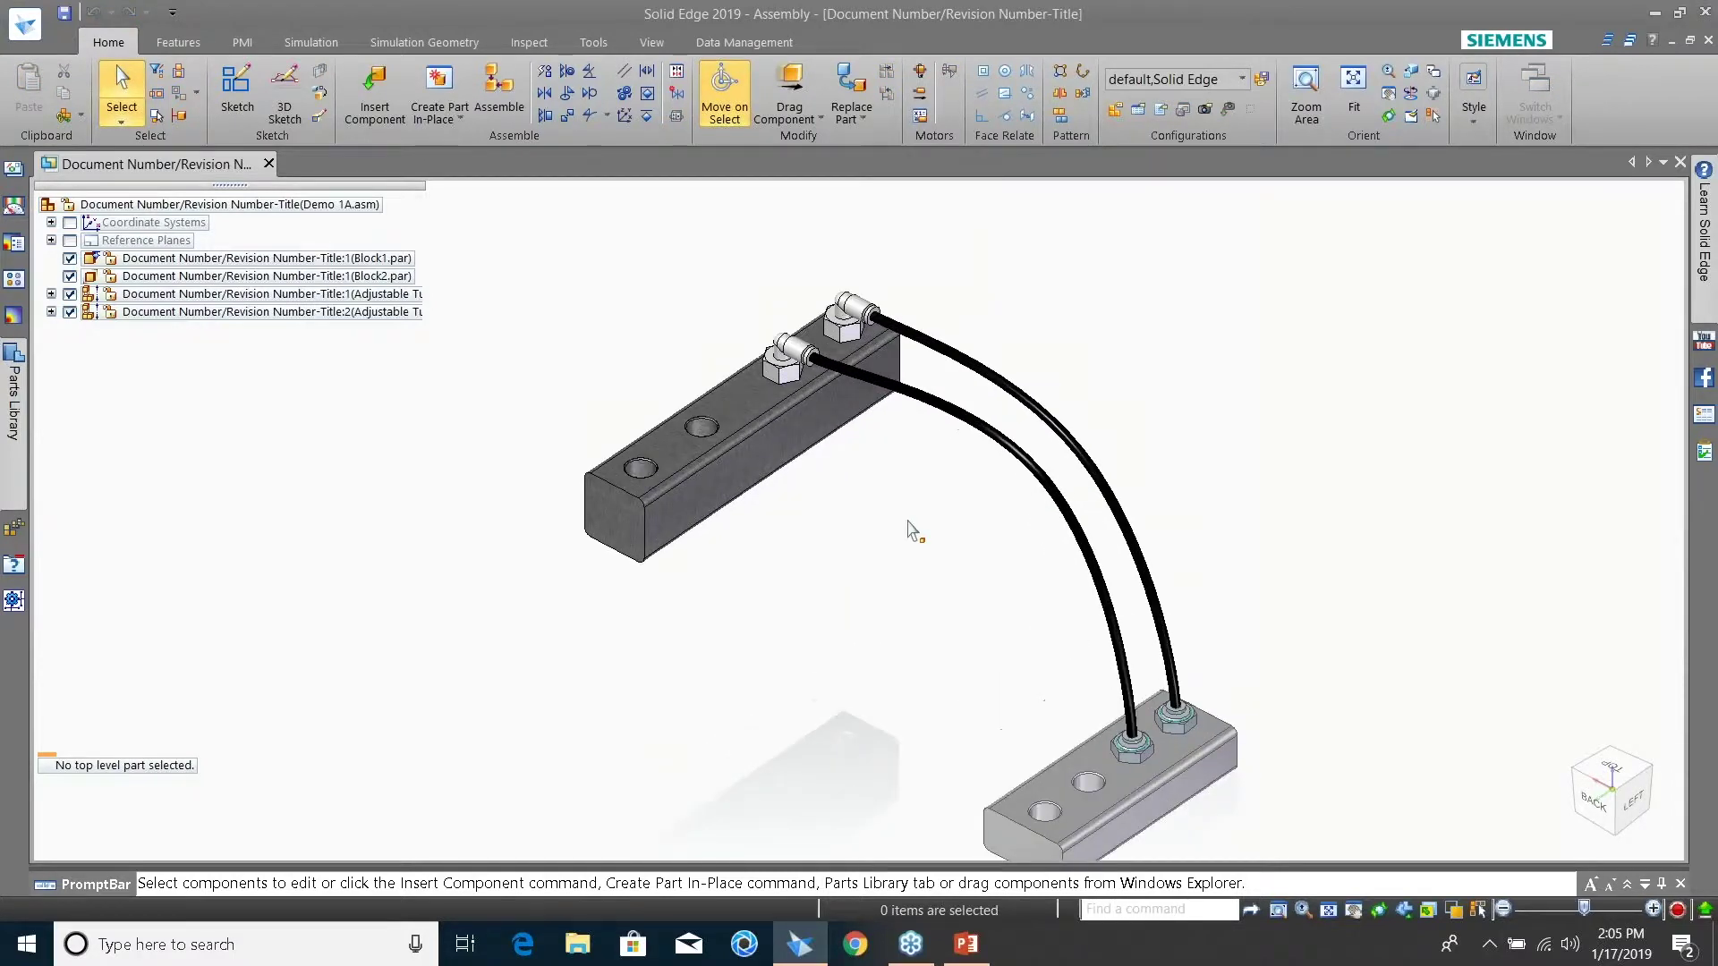
middle_click_drag(904, 524, 924, 453, "shift")
scroll(949, 458, "down", 2)
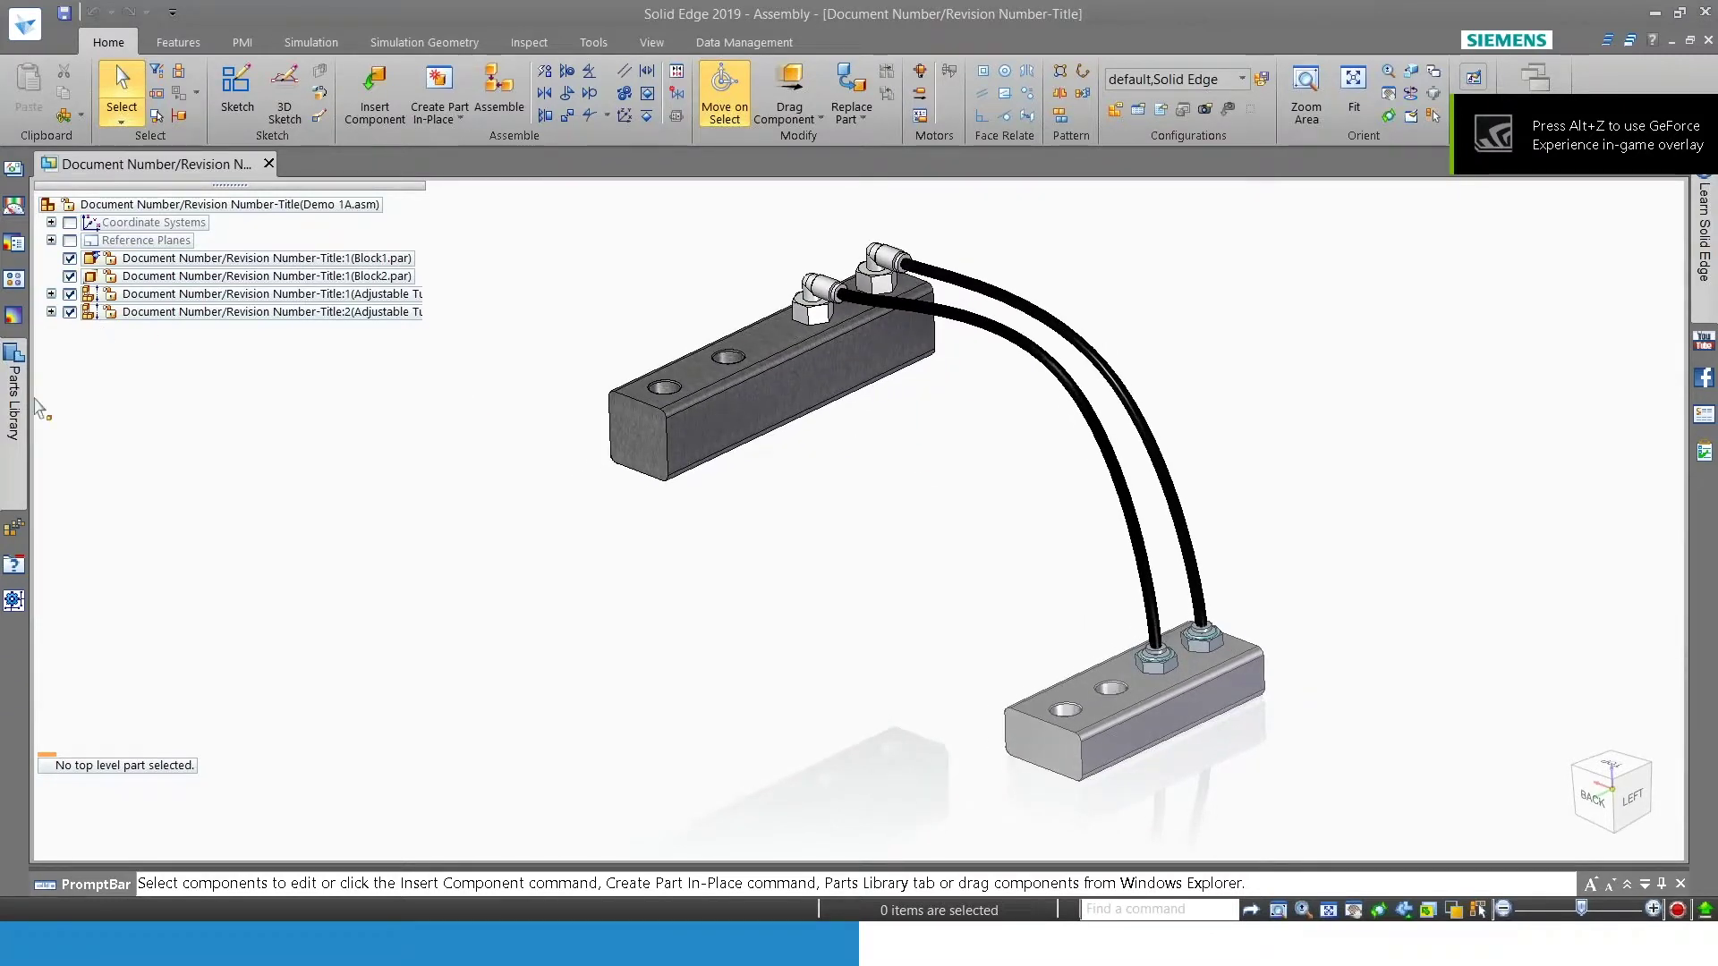
Insert Adjustable Tube.asm from the Demo 1A parts library and assemble its elbow fitting into Block1's hole beside the existing tubes
left_click(4, 409)
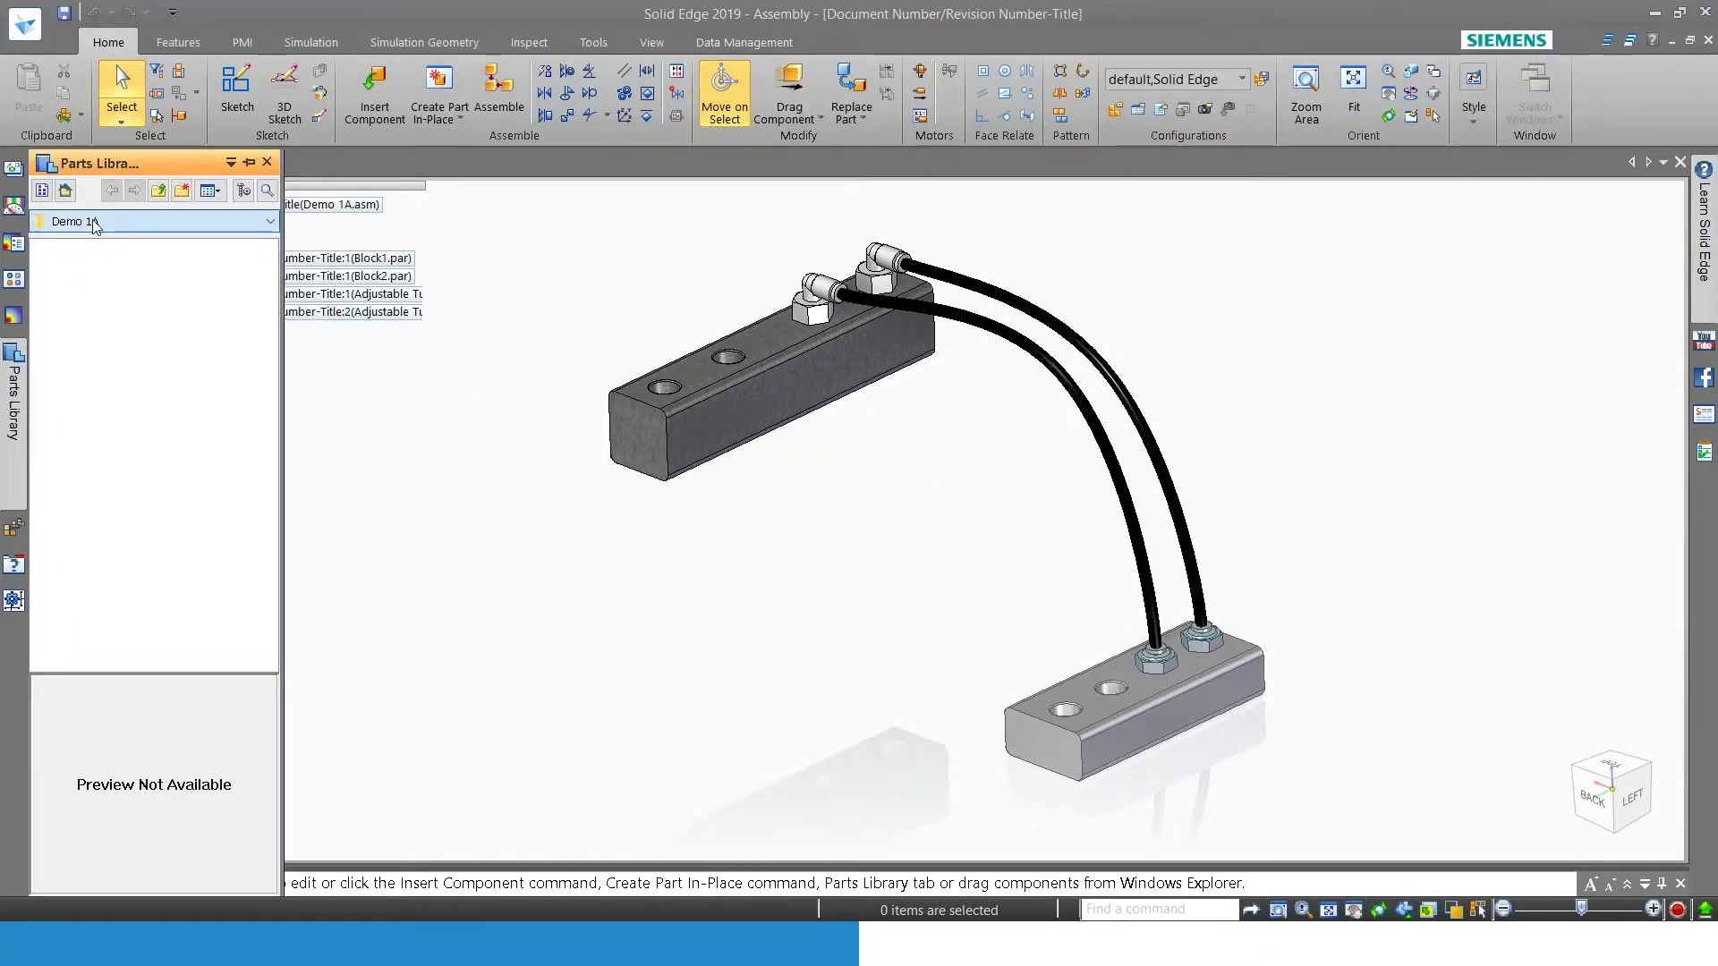
left_click(95, 226)
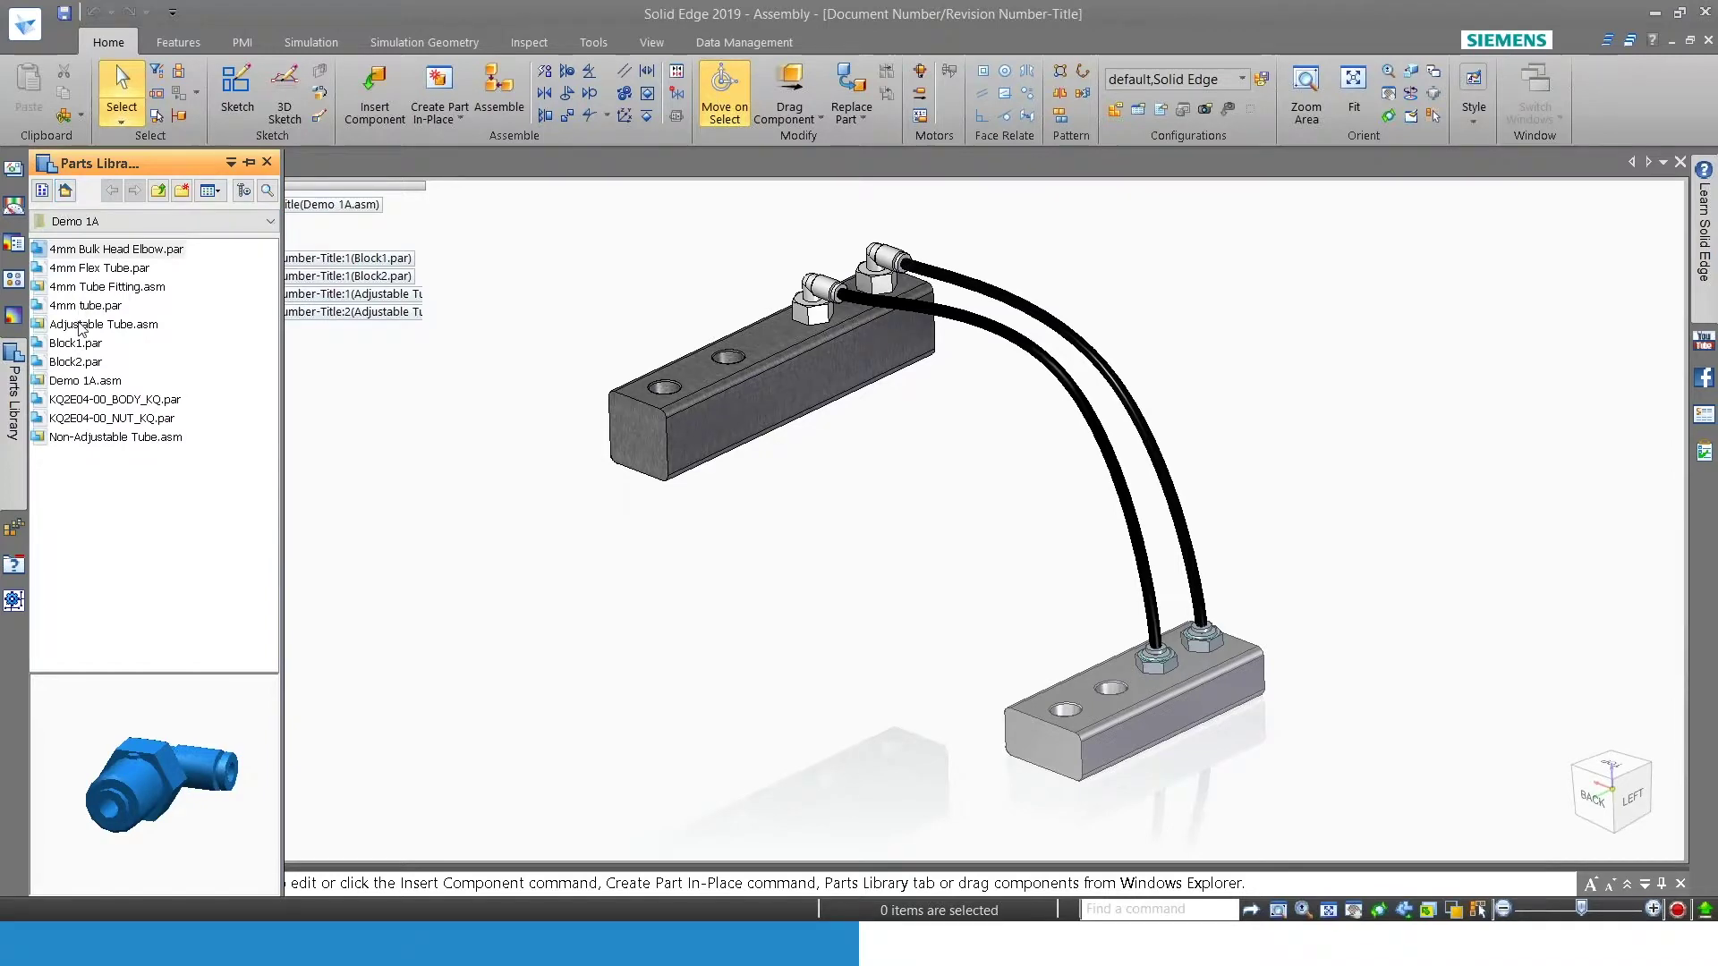
left_click(114, 288)
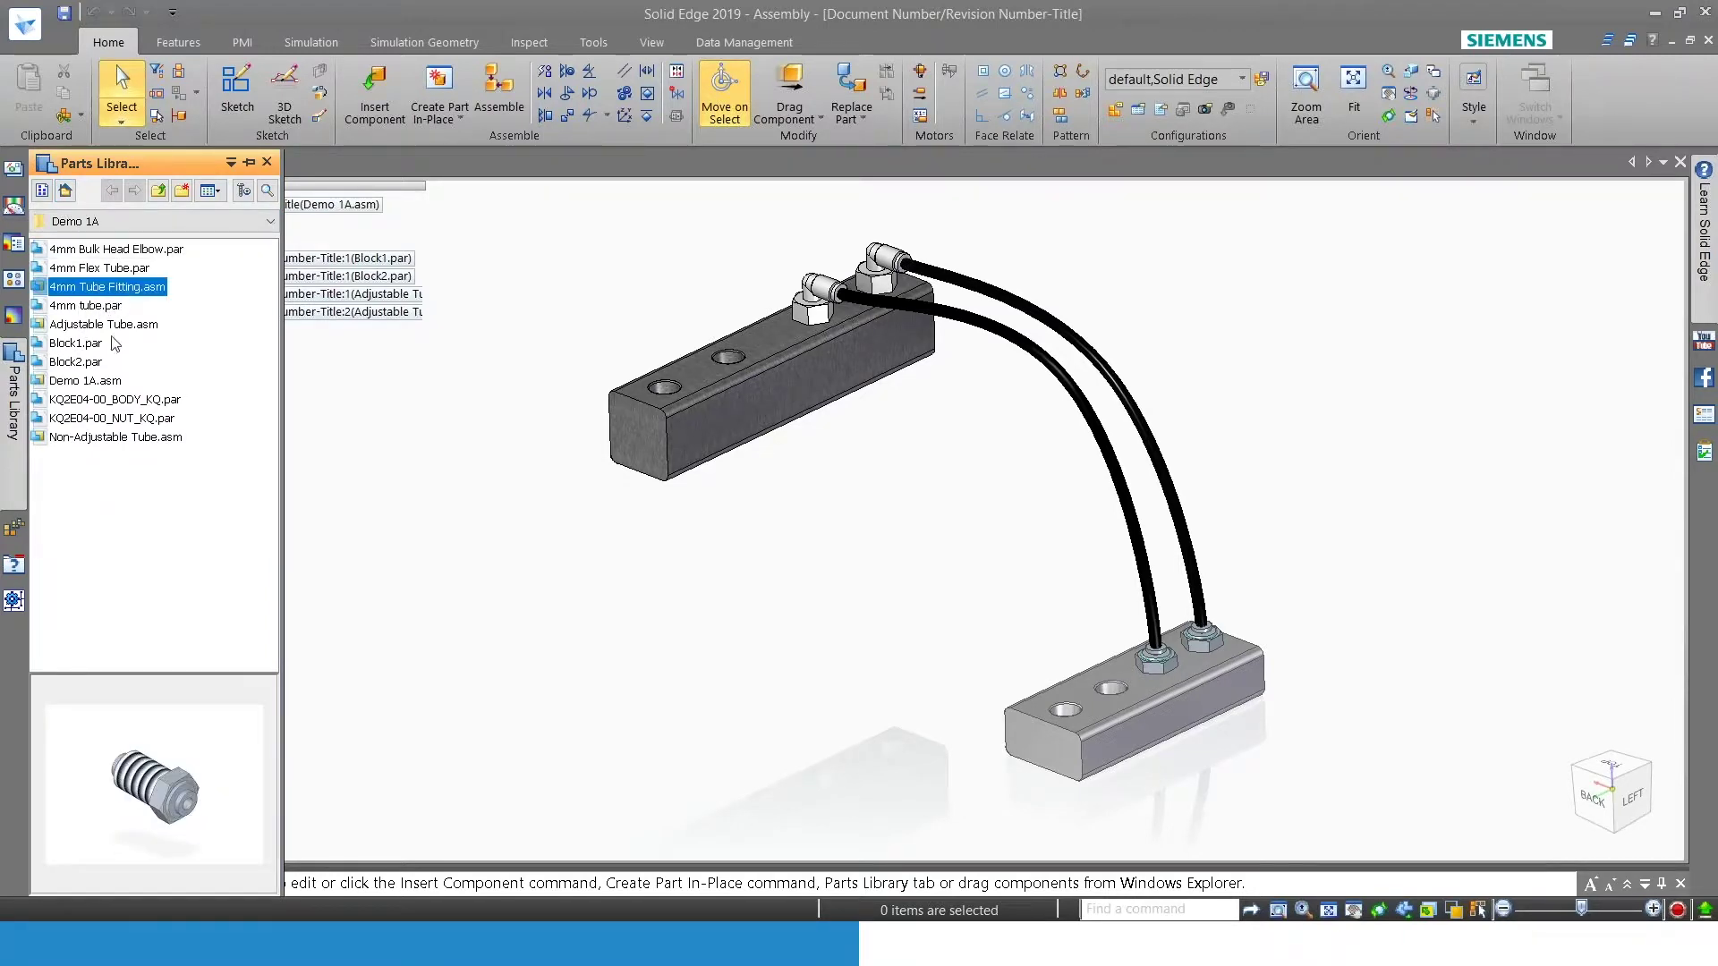
left_click(106, 325)
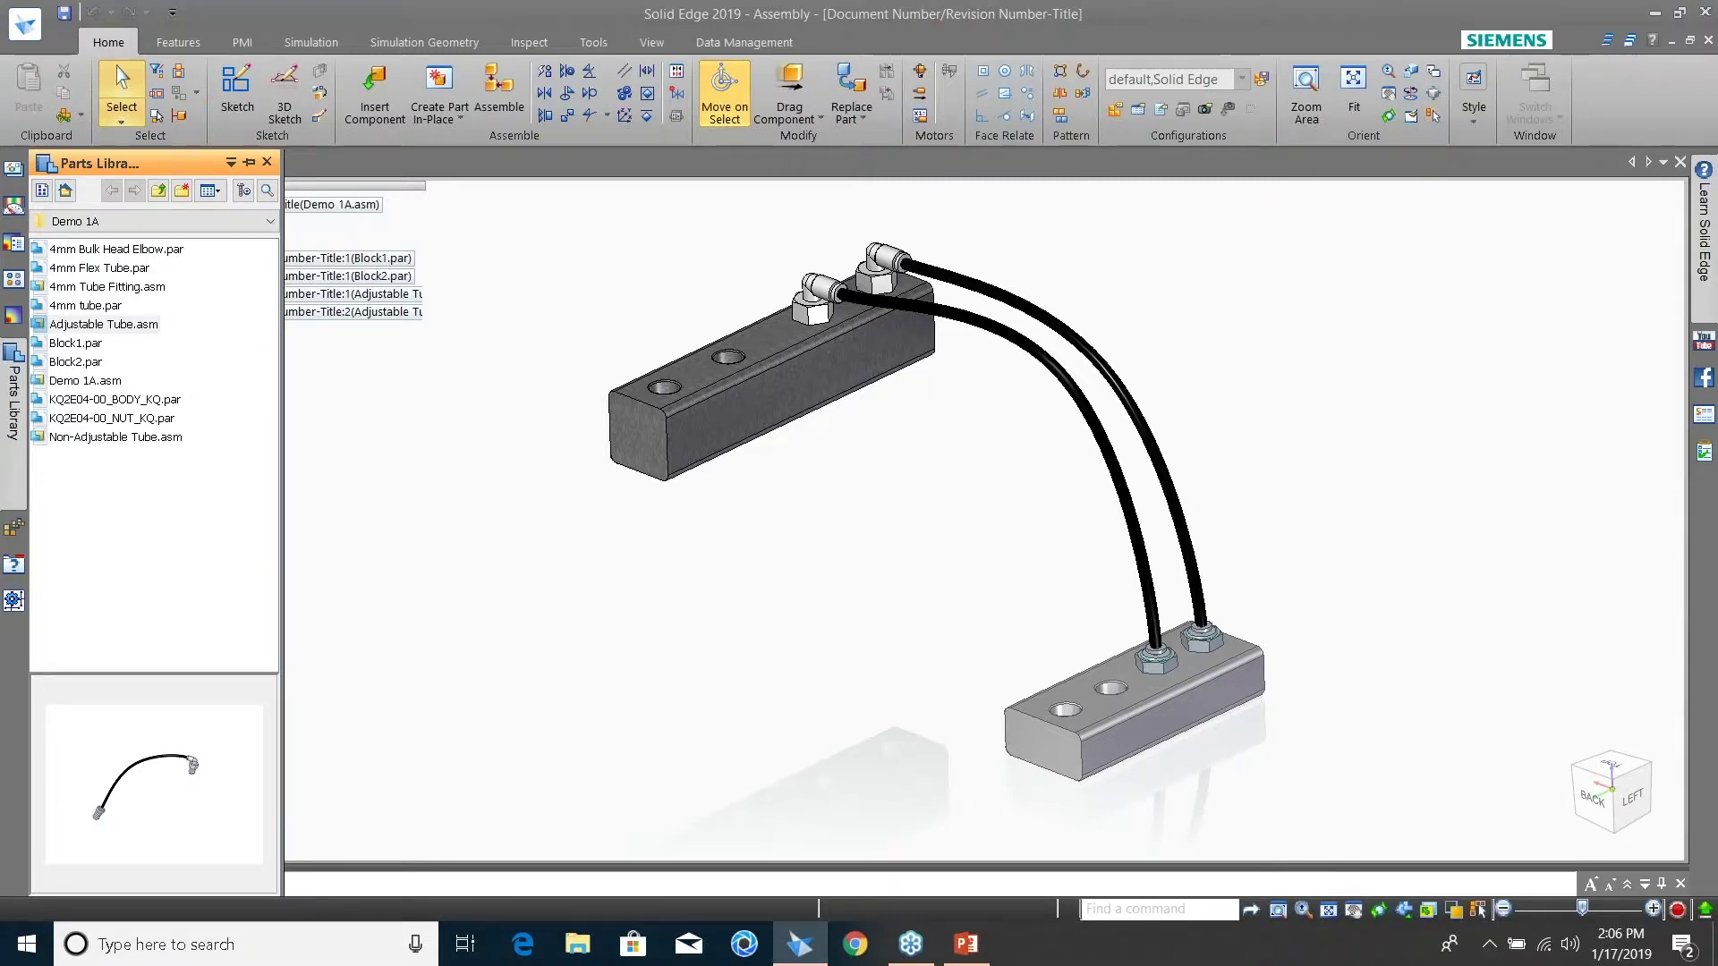
left_click(725, 442)
right_click(716, 421)
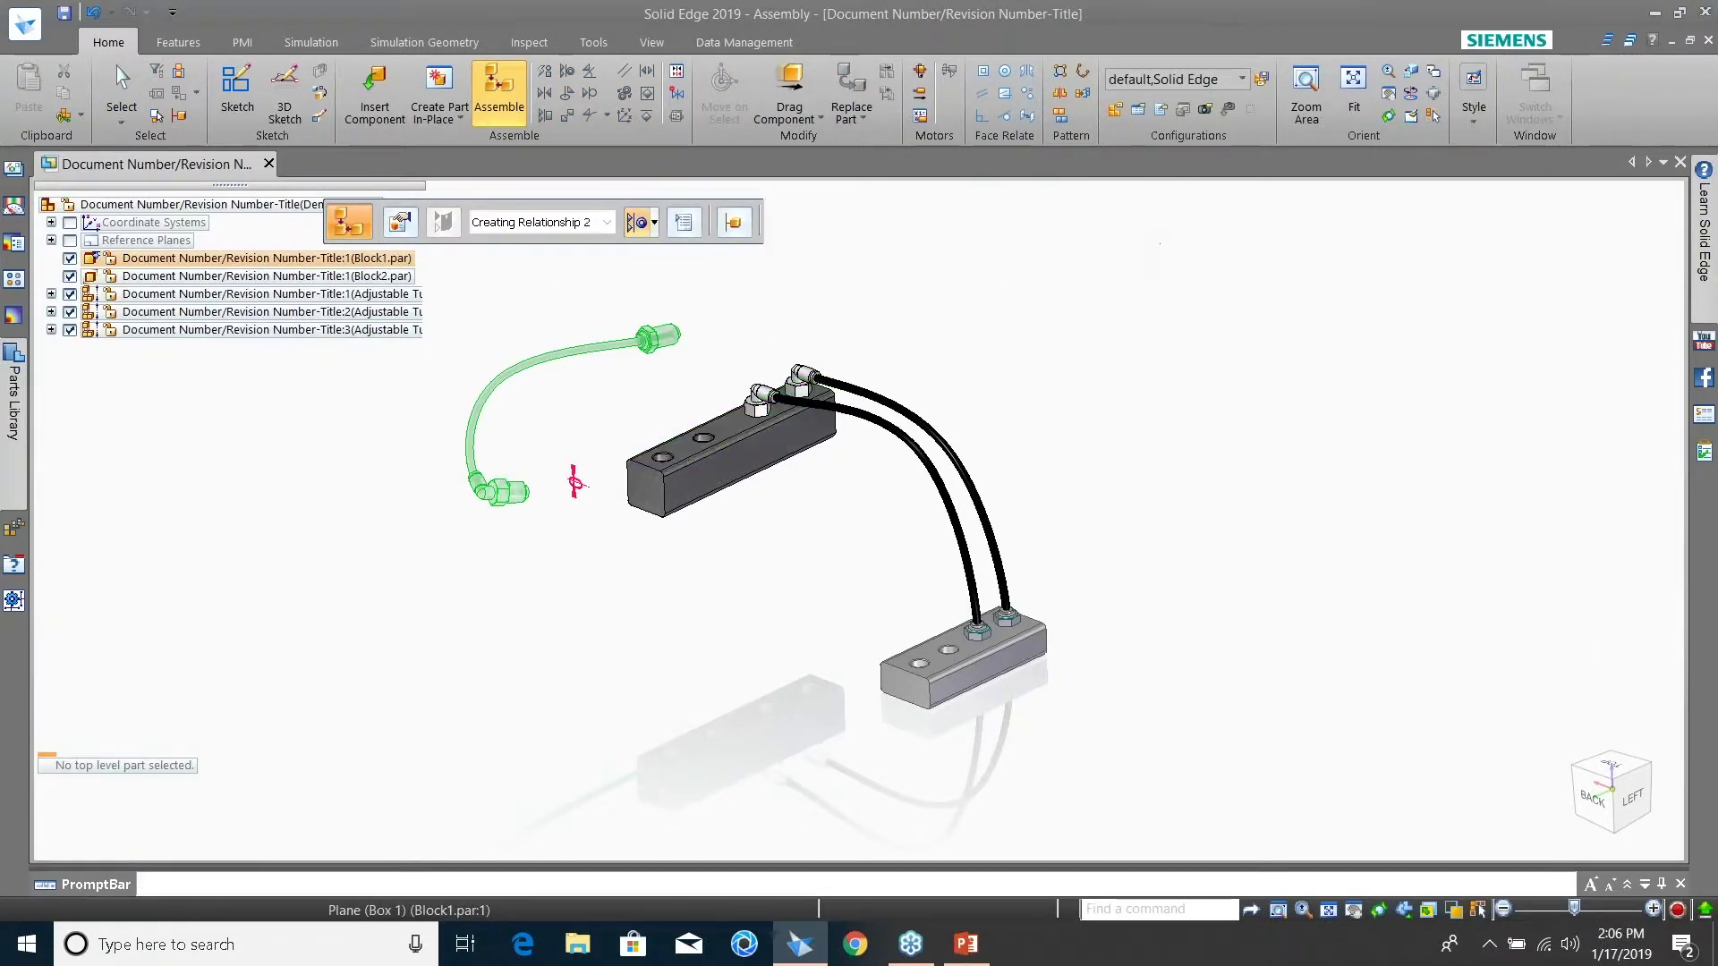
left_click(703, 440)
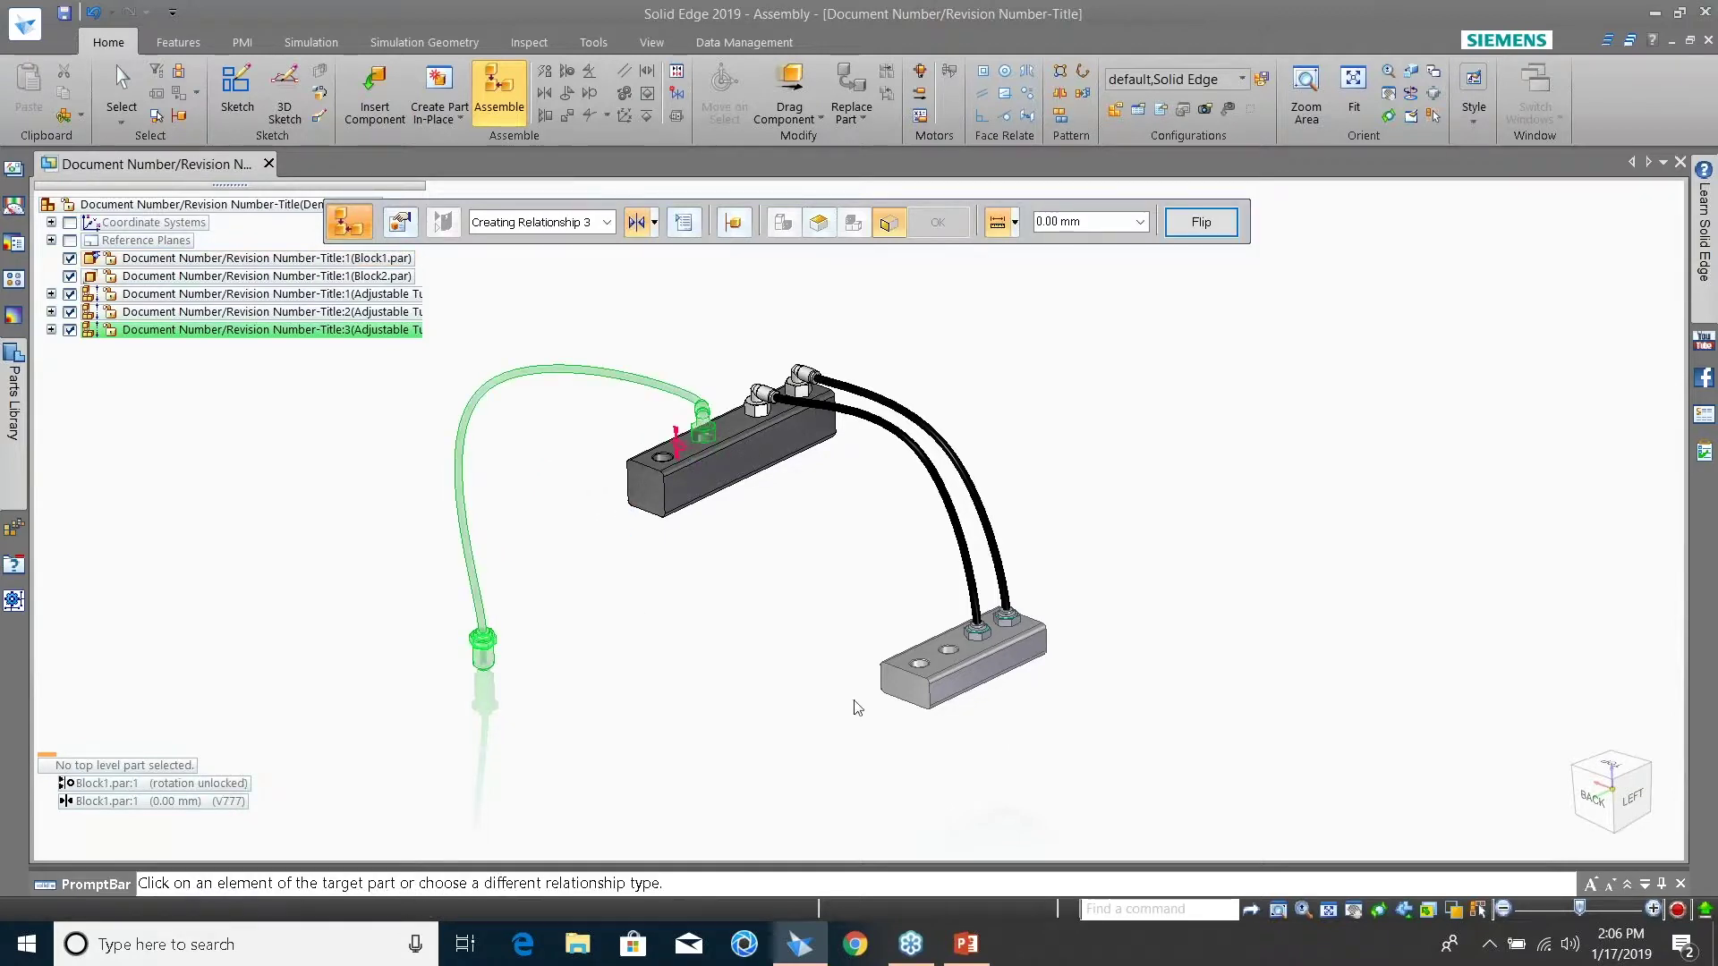
Mate the new tube's straight fitting to Block2's upper face and align it with the hole beside the existing tubes
left_click(941, 674)
right_click(718, 583)
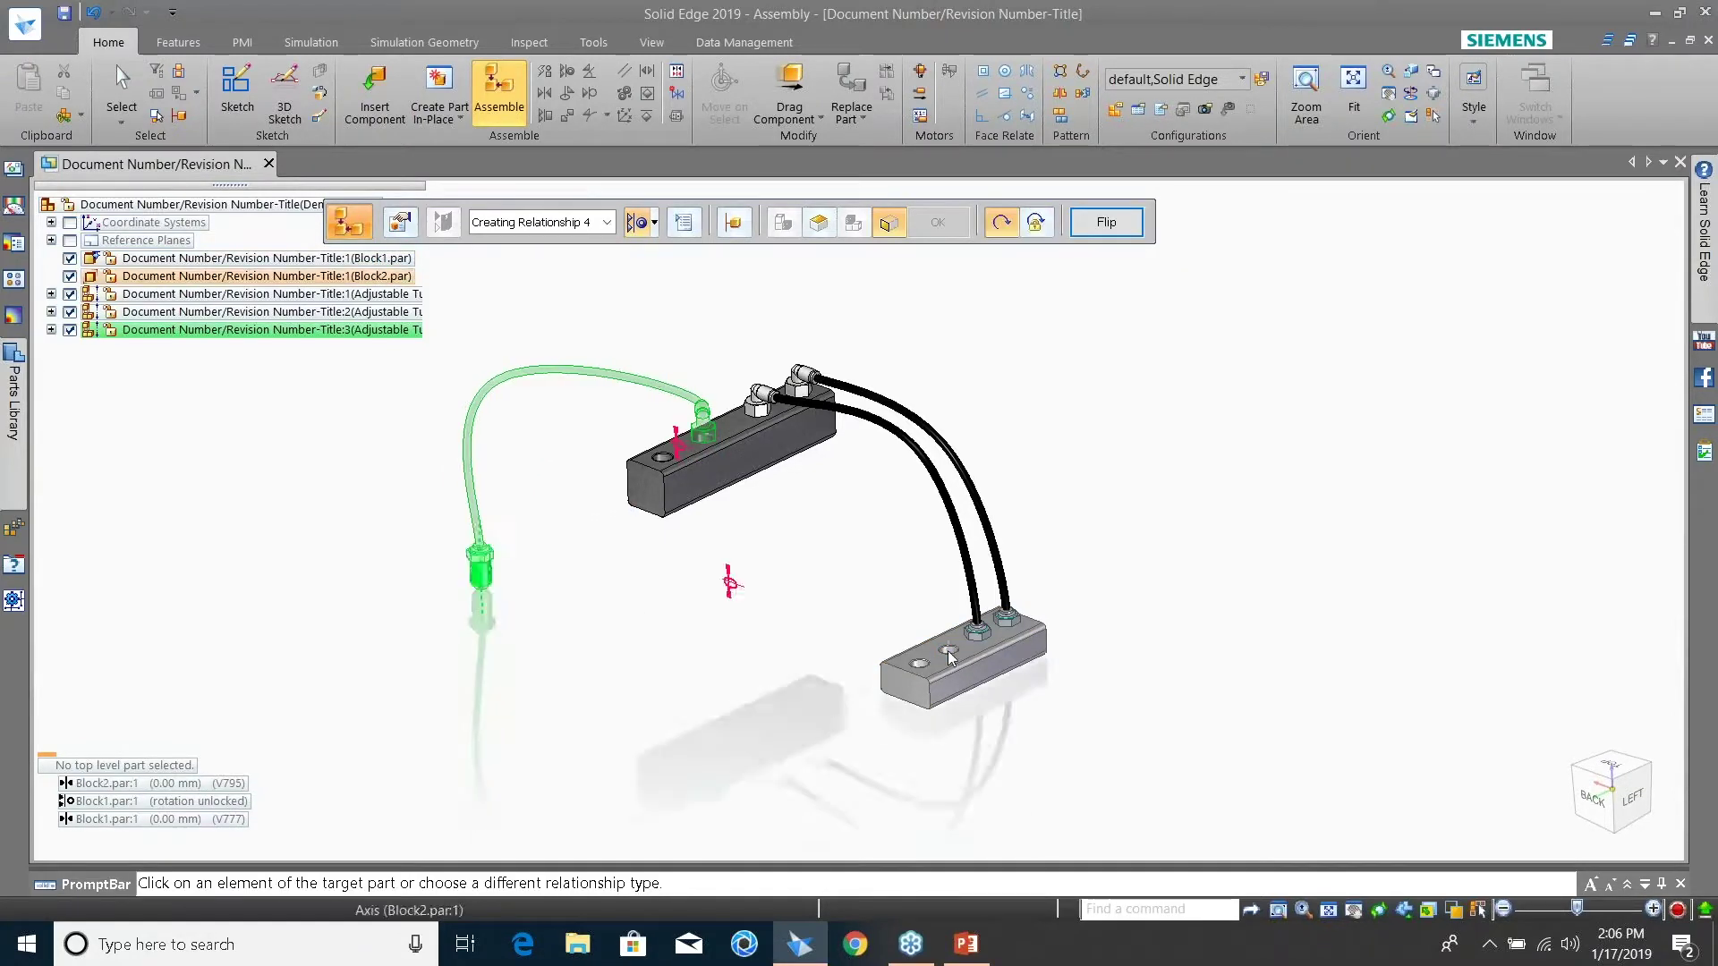
left_click(949, 651)
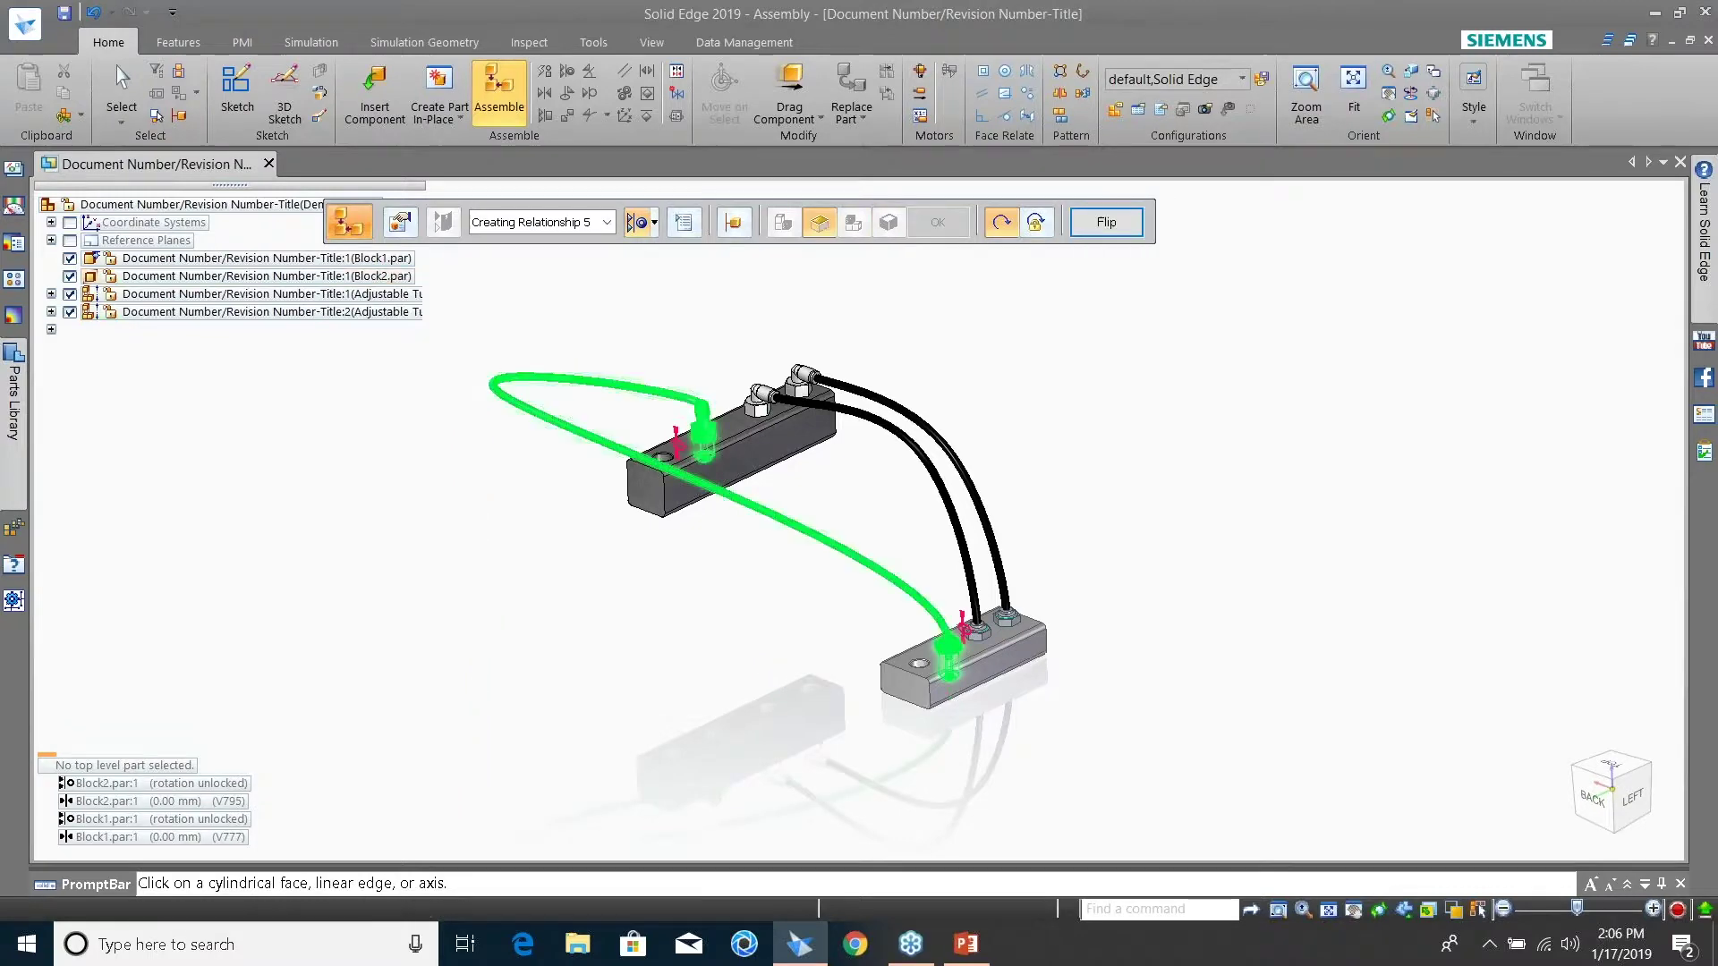
middle_click_drag(613, 626, 844, 697)
key("Escape")
scroll(828, 608, "up", 1)
middle_click_drag(834, 586, 801, 493)
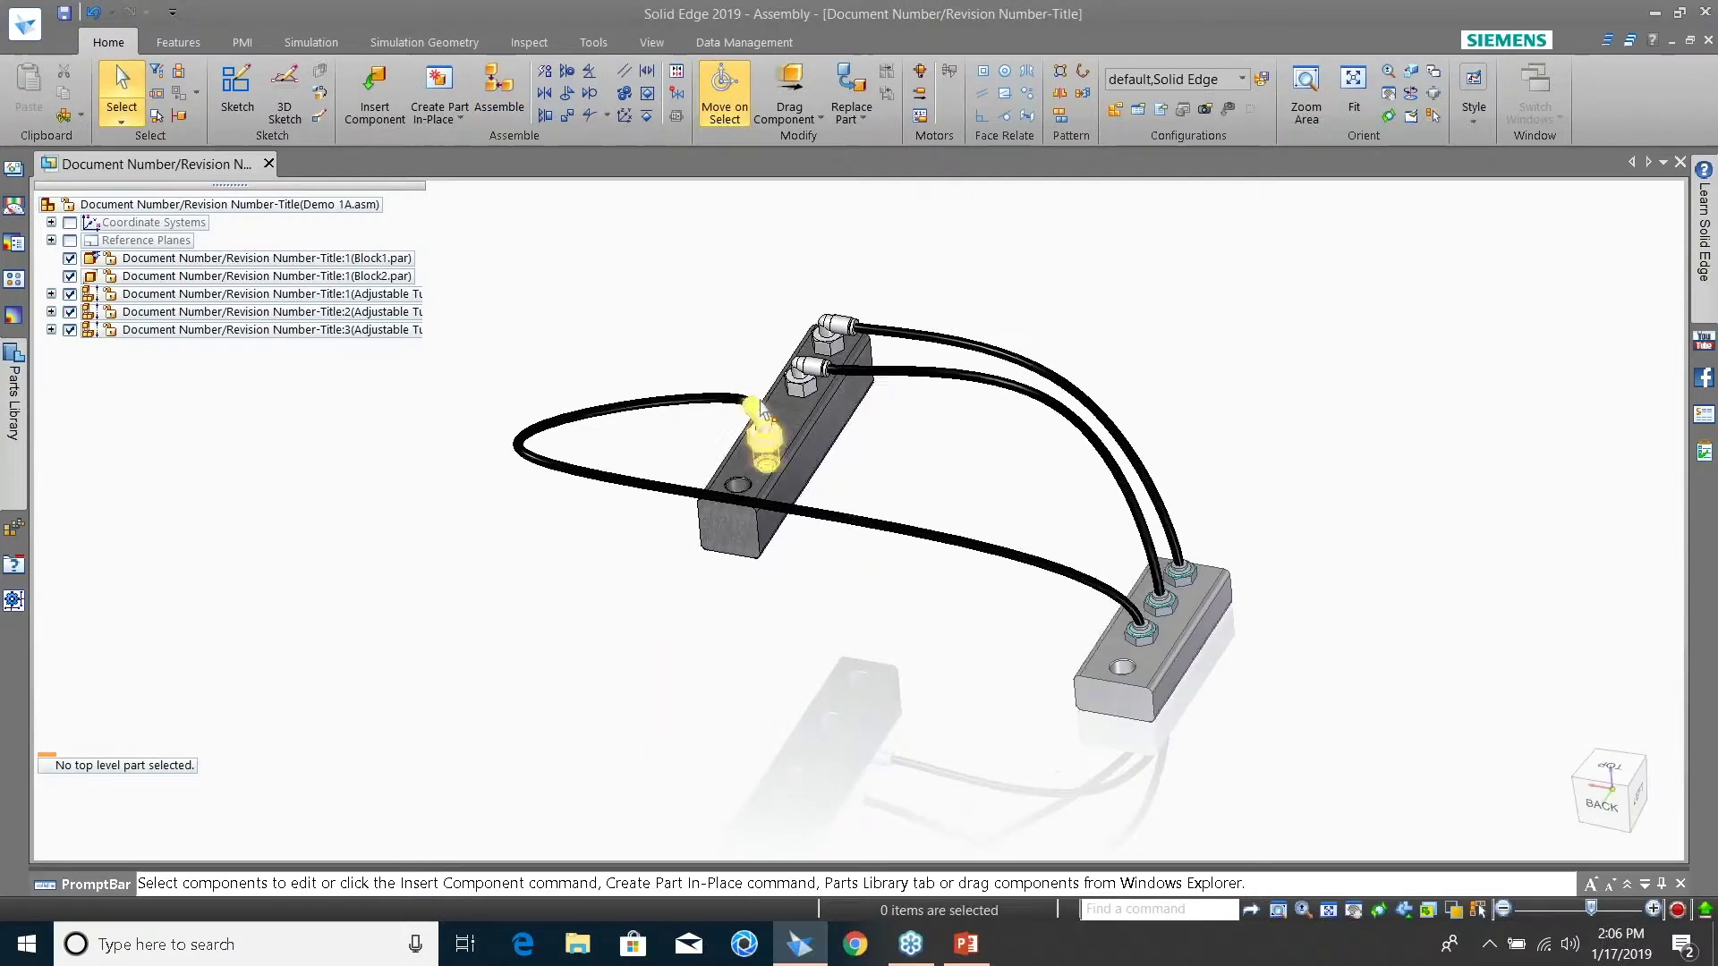
Rotate the new tube's 4mm Bulk Head Elbow by about 228° with Drag Component so that it faces Block2
scroll(778, 423, "up", 1)
scroll(748, 350, "up", 2)
scroll(760, 451, "down", 1)
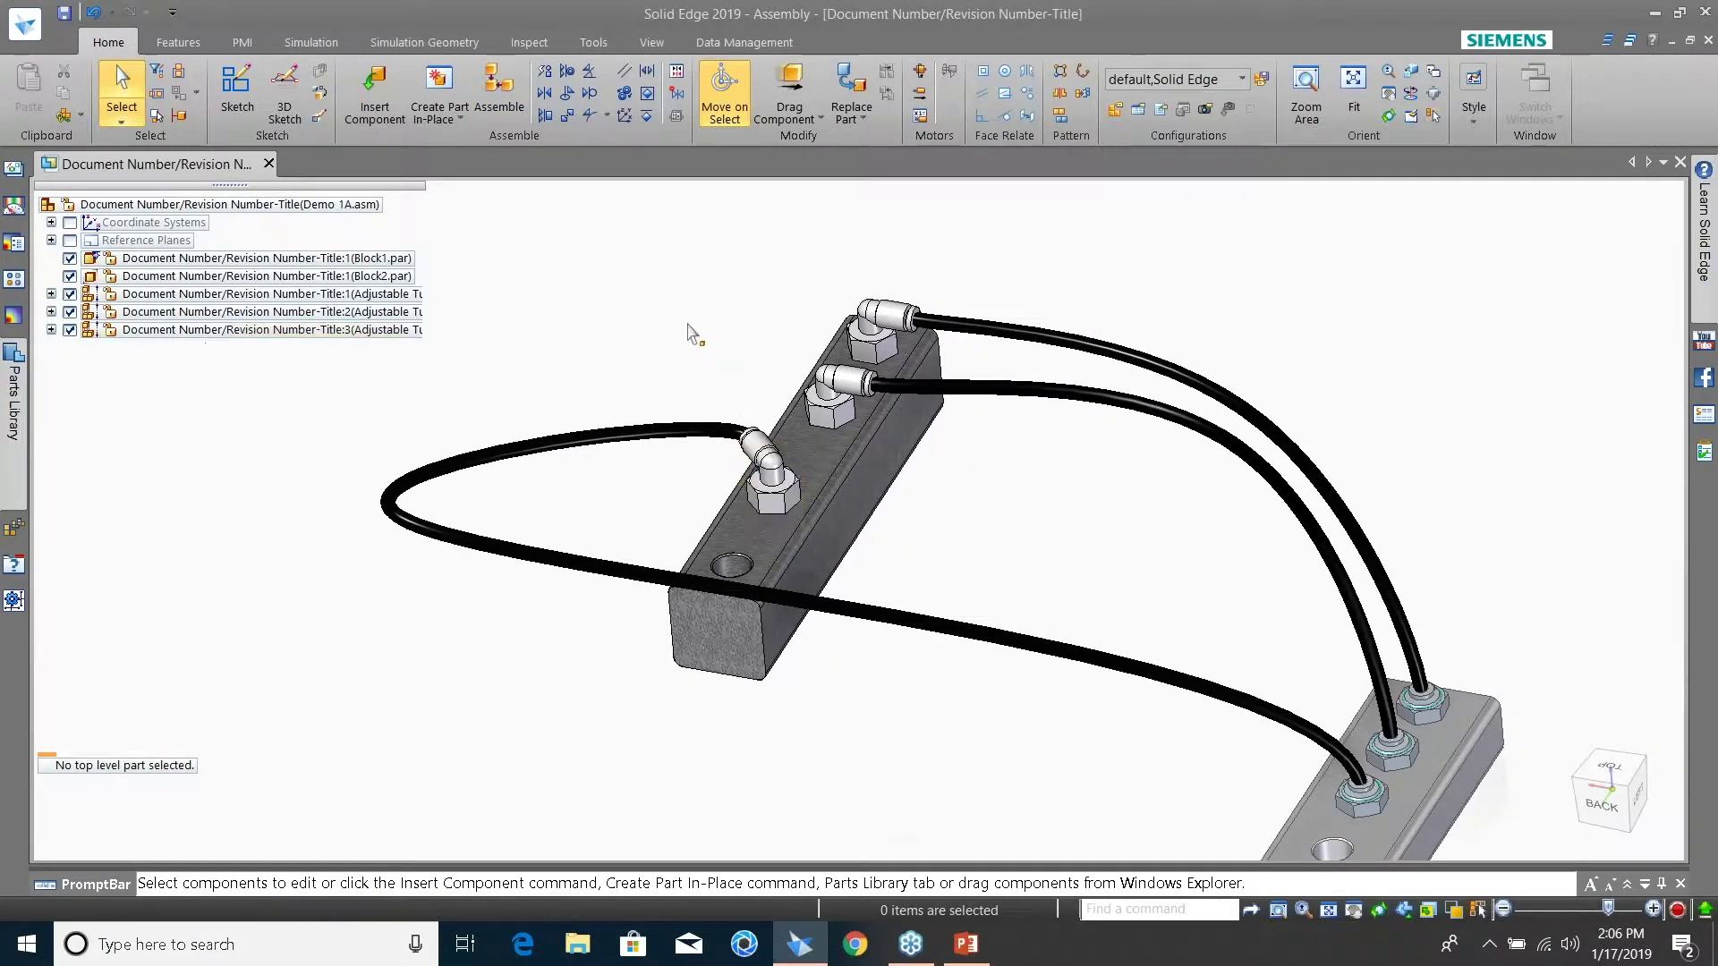
left_click(805, 115)
left_click(814, 141)
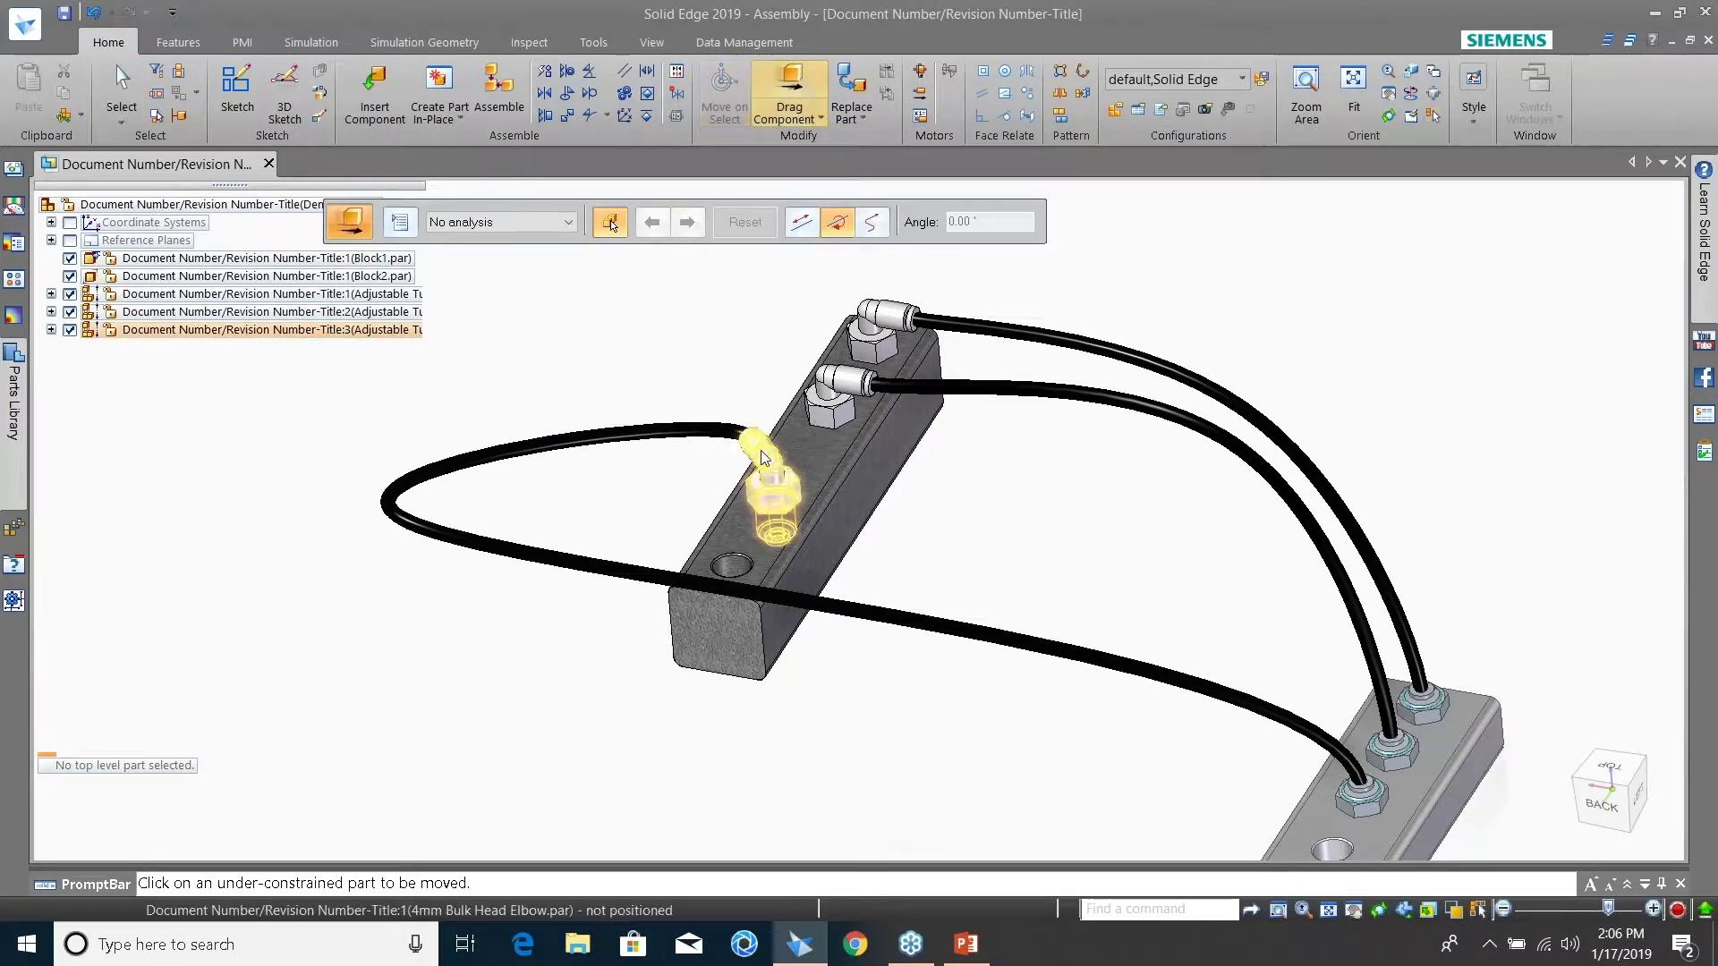
left_click(765, 479)
left_click_drag(688, 357, 680, 573)
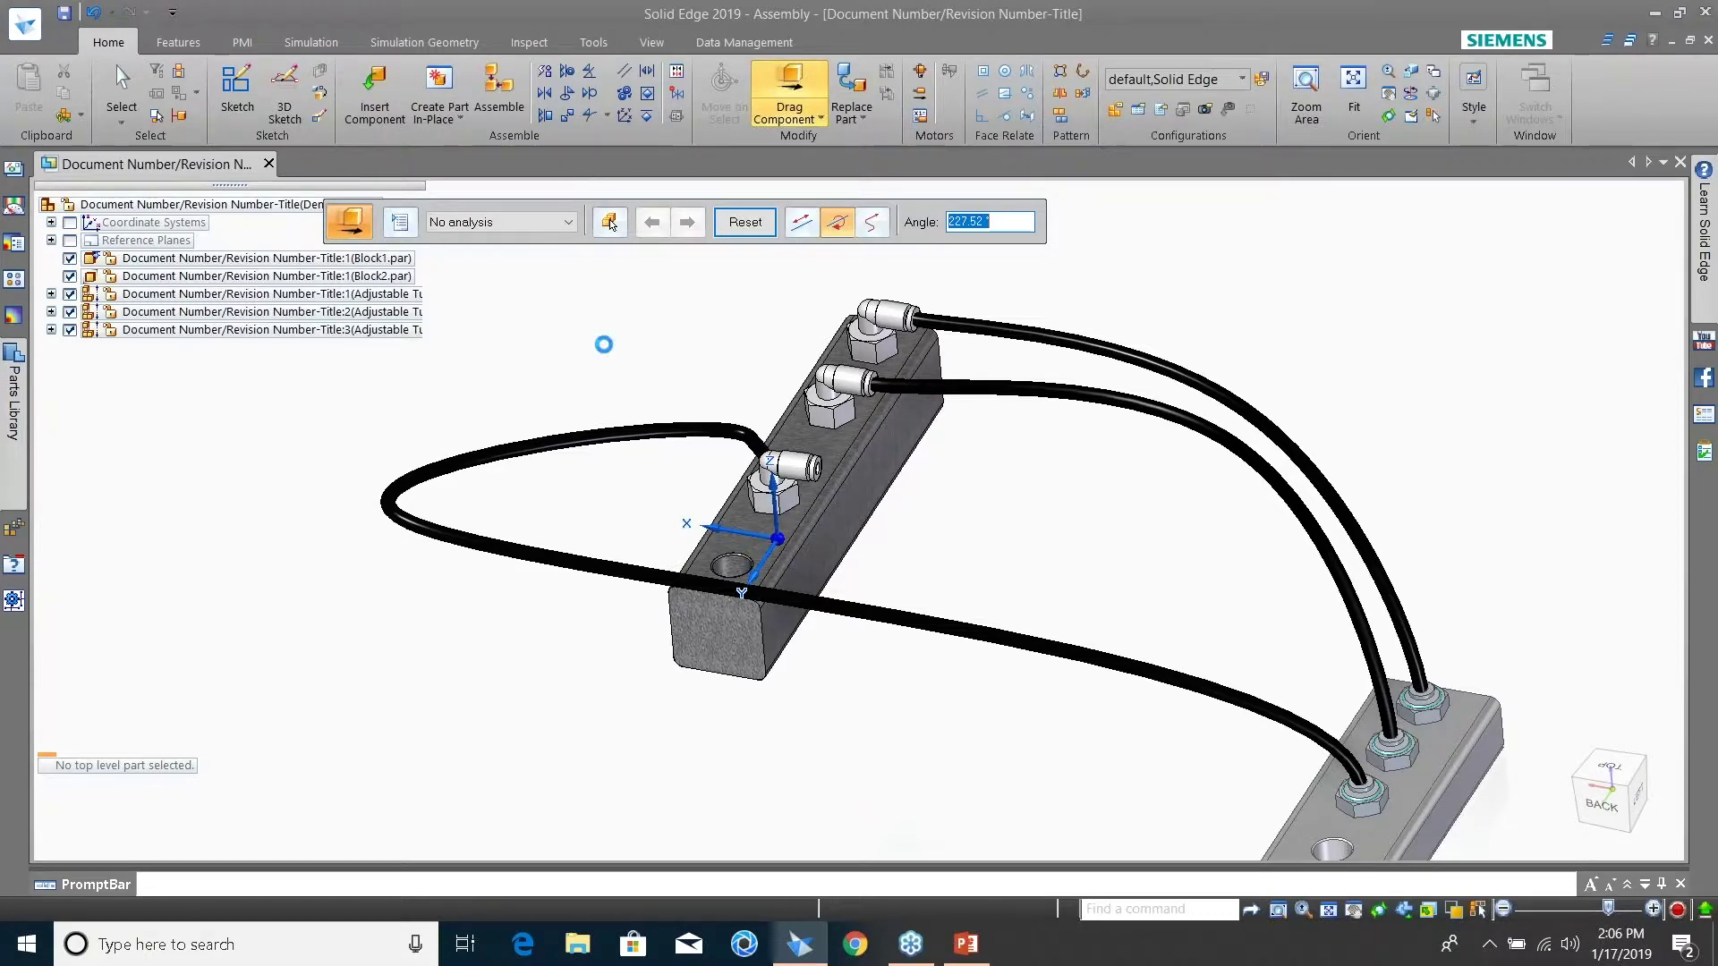
left_click(598, 339)
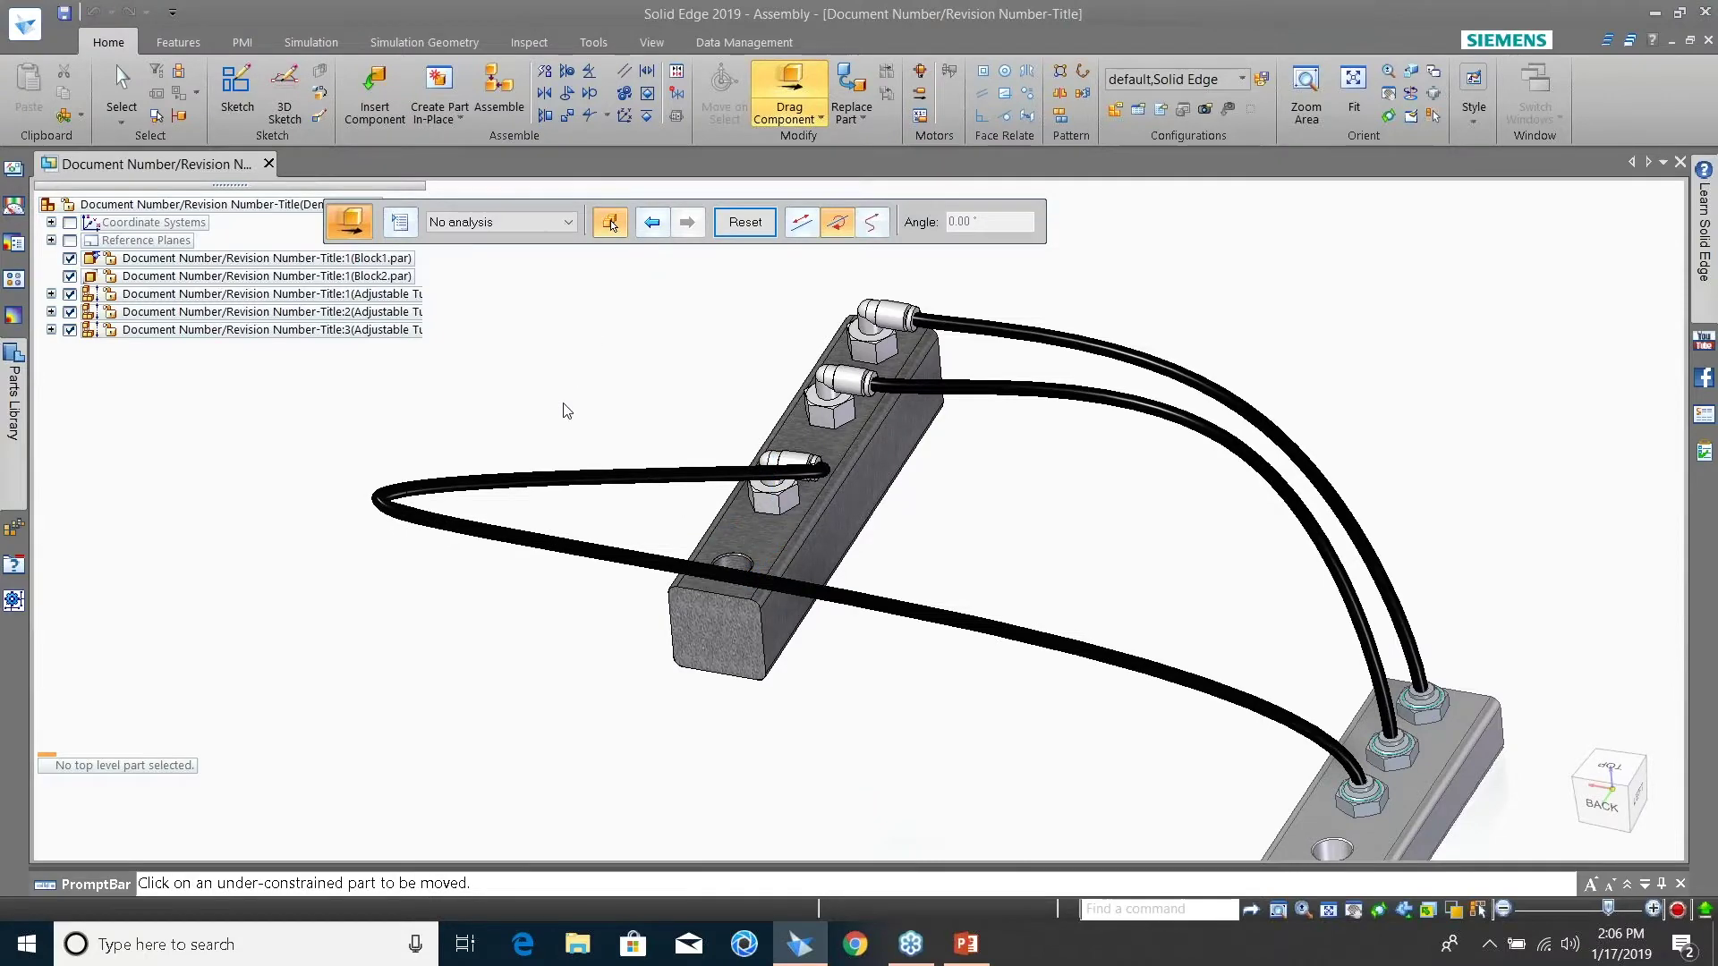
middle_click_drag(566, 411, 748, 464)
scroll(830, 490, "down", 2)
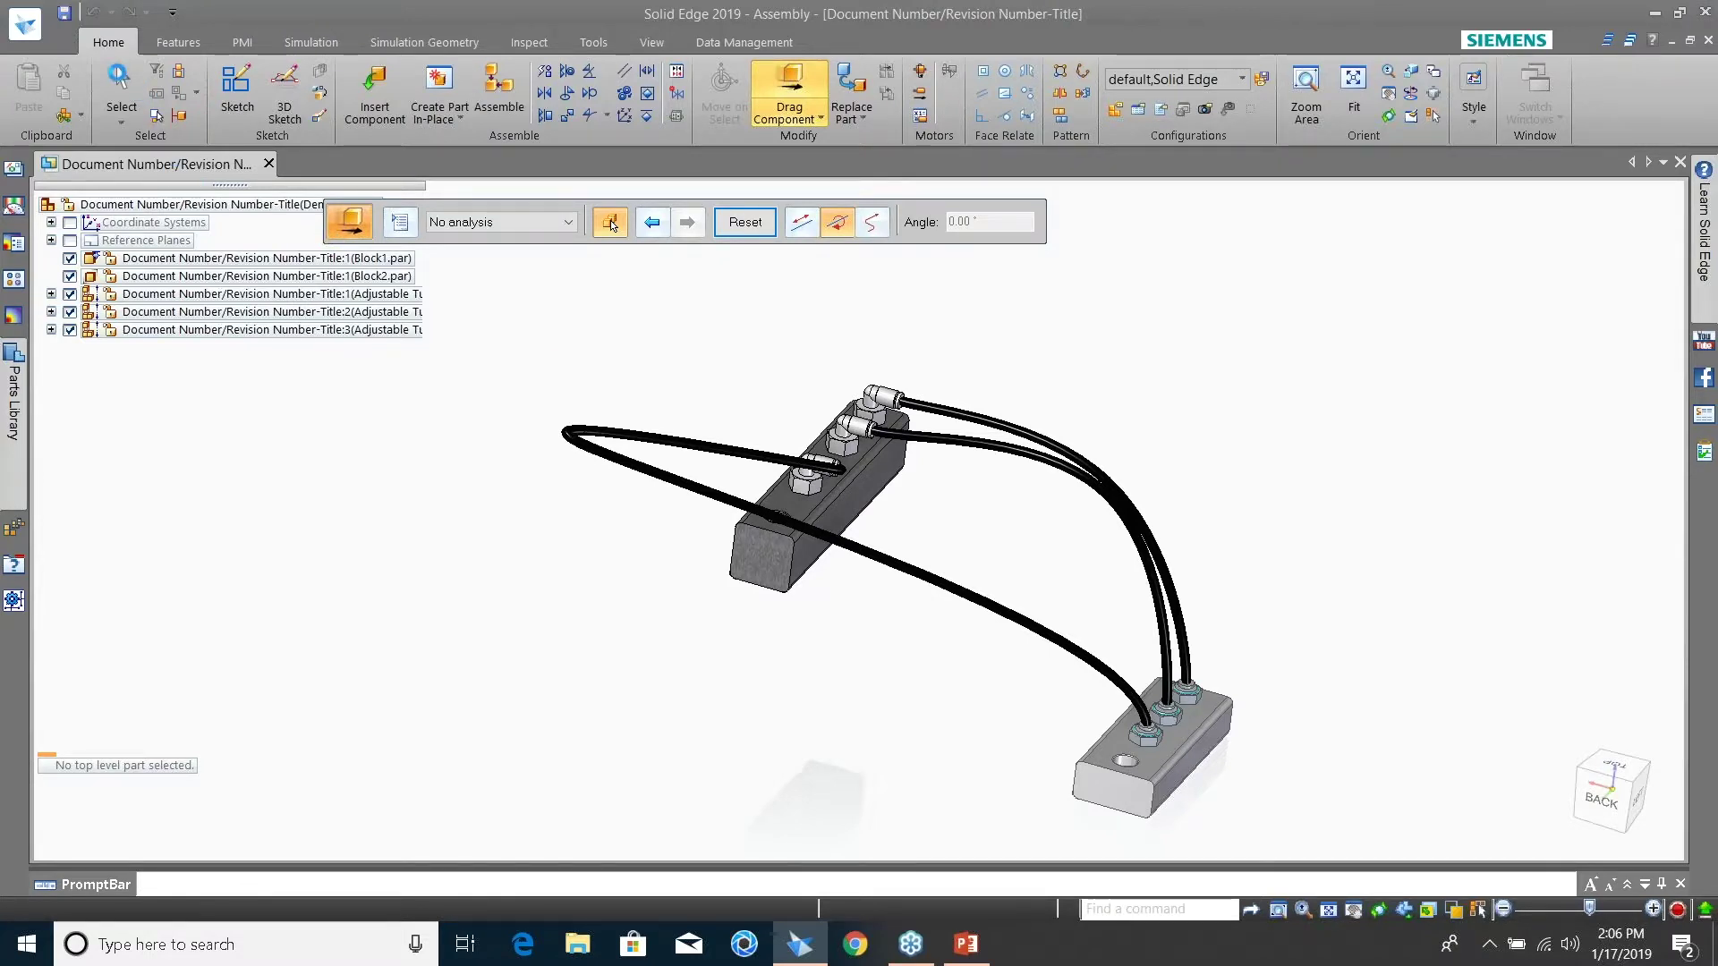
left_click(613, 224)
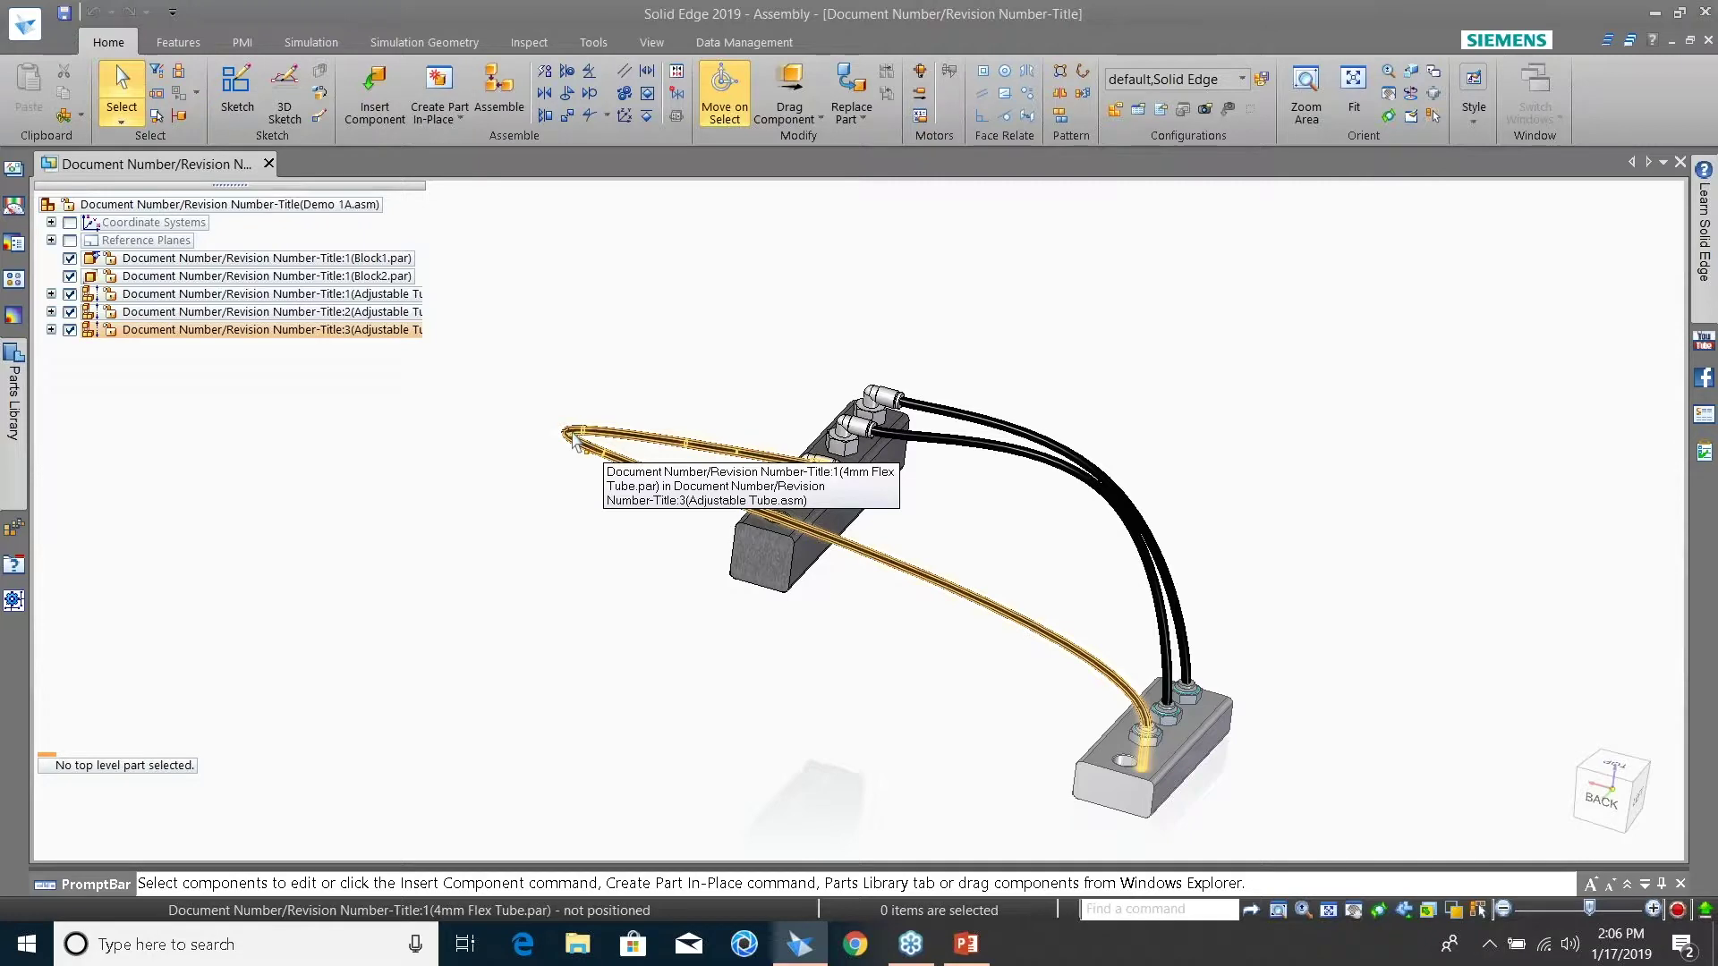
Open the new tube's 4mm Flex Tube in XpresRoute and start editing its Path_3 curve
right_click(572, 434)
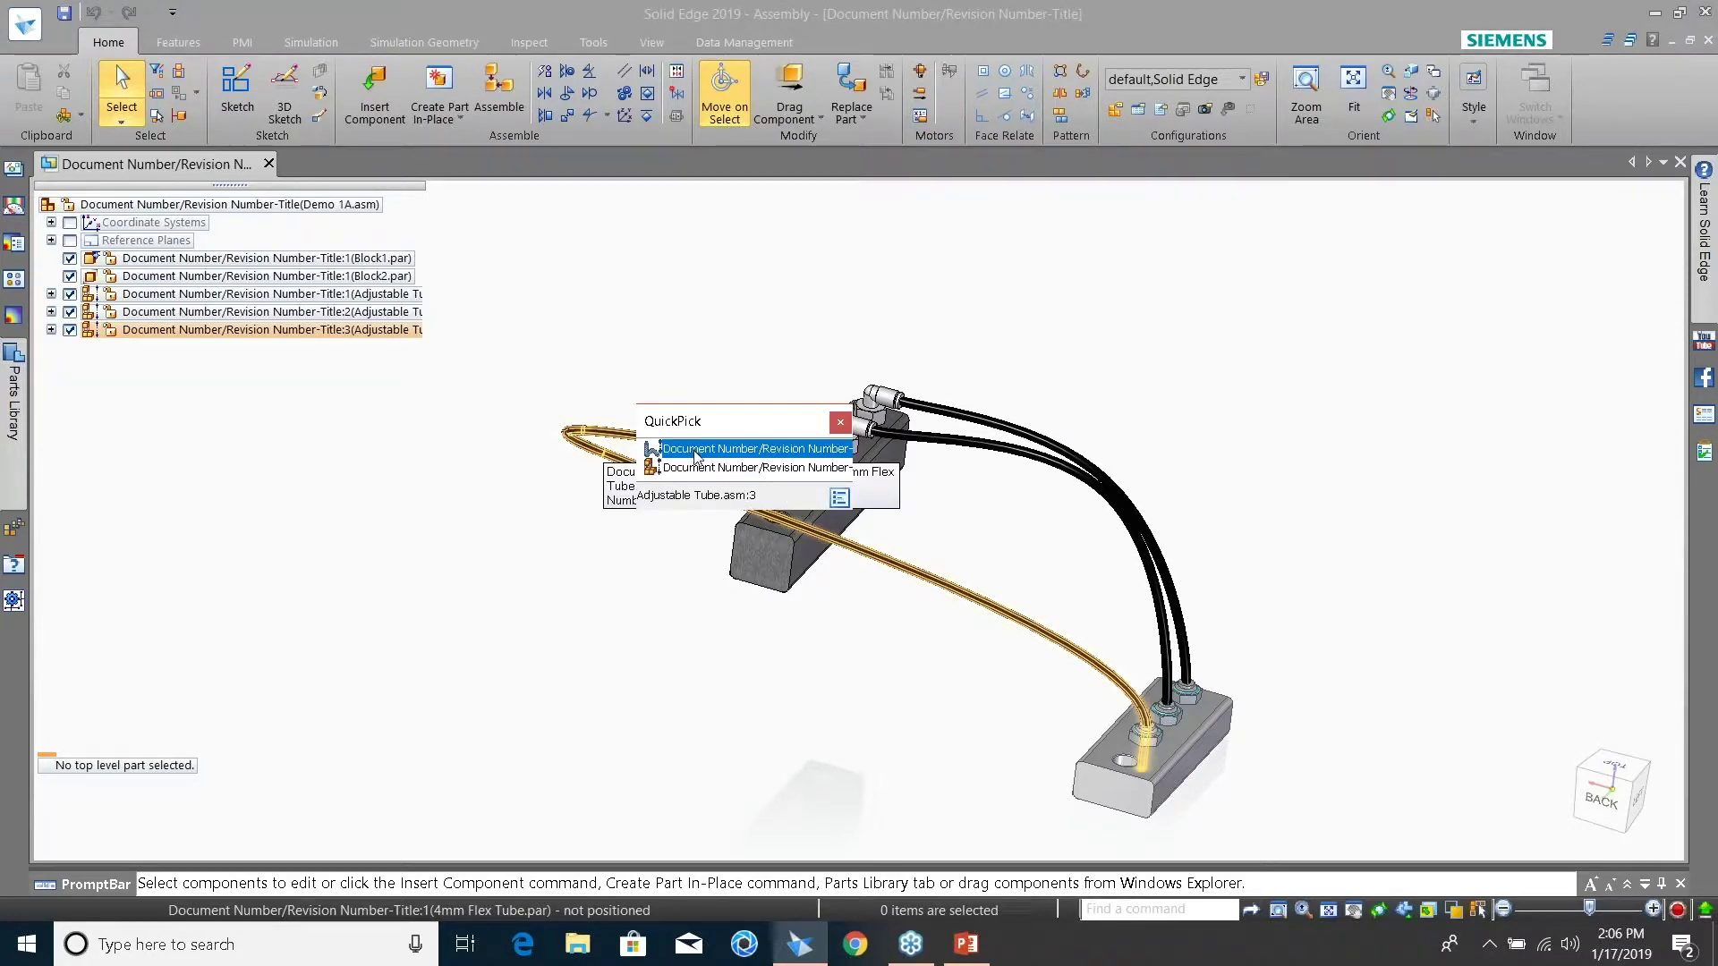
left_click(694, 451)
left_click(696, 456)
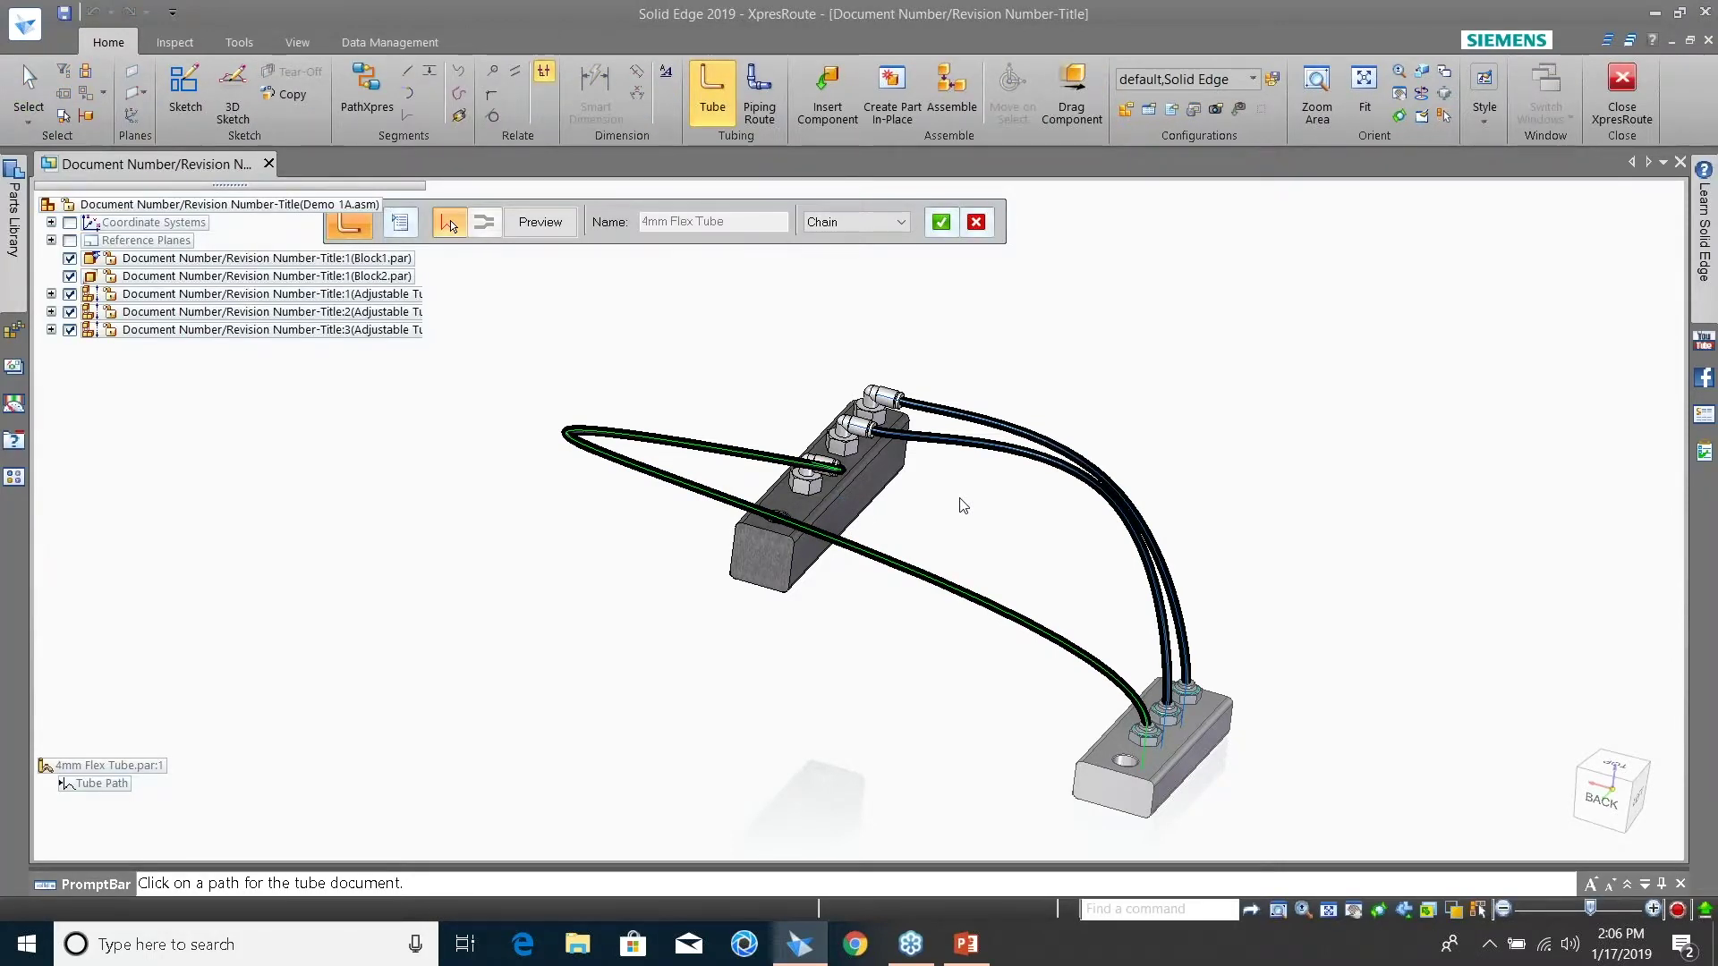
key("Escape")
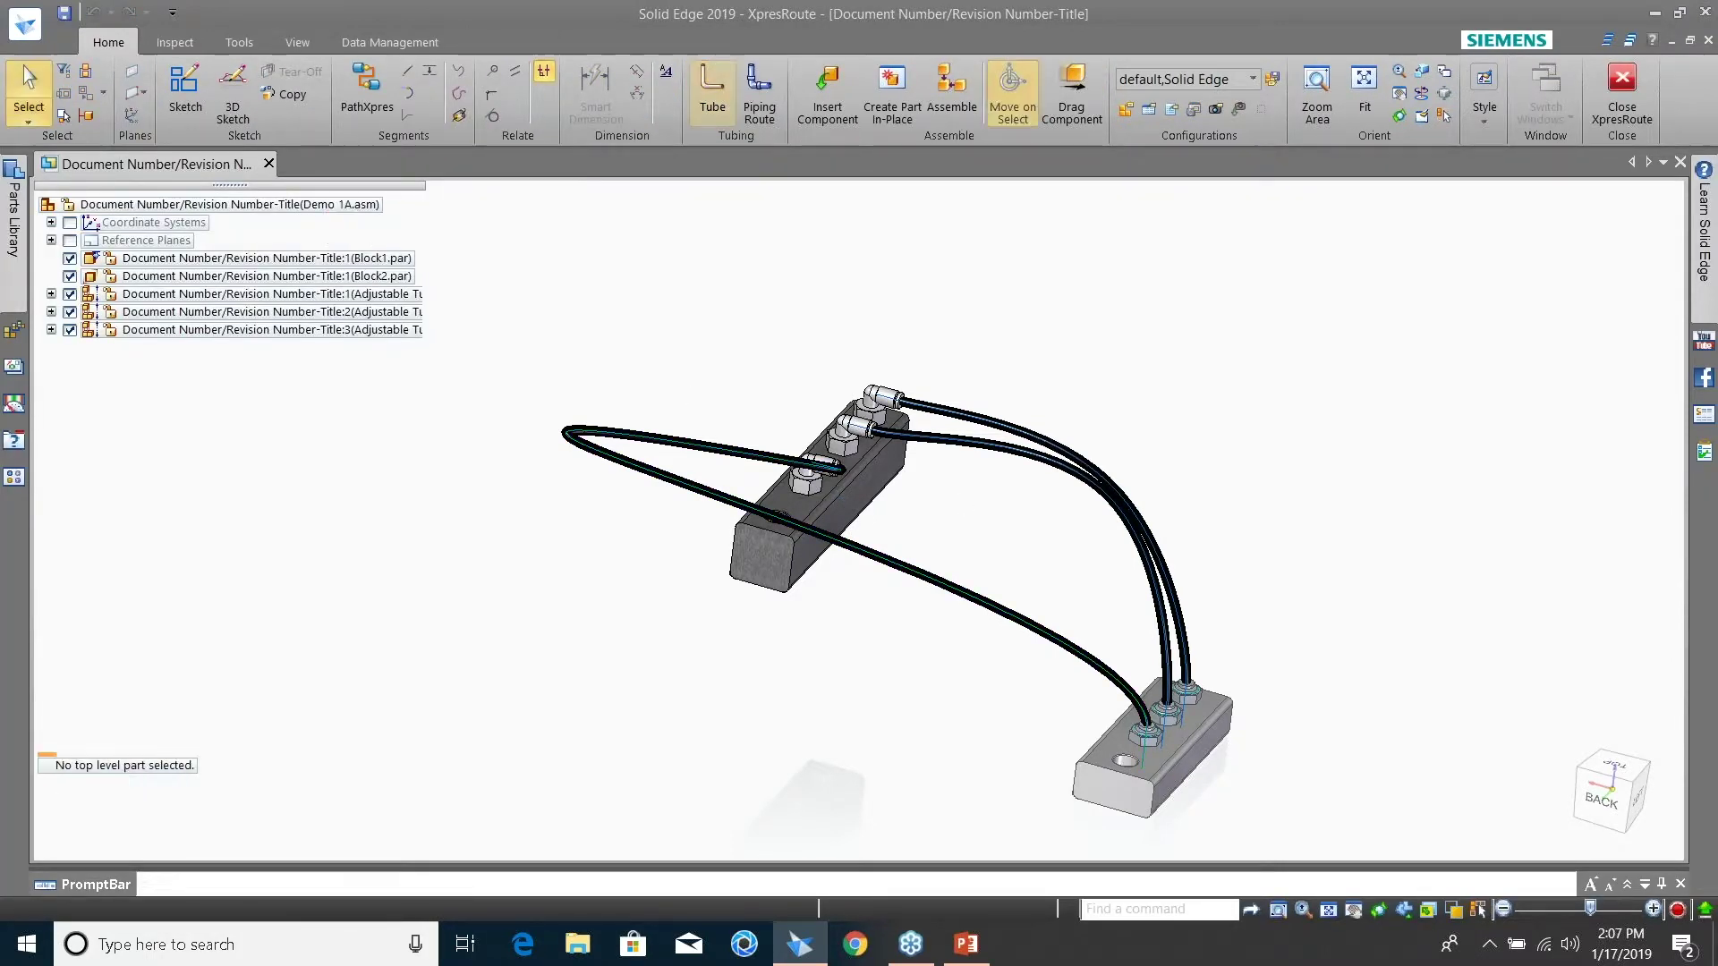
right_click(617, 456)
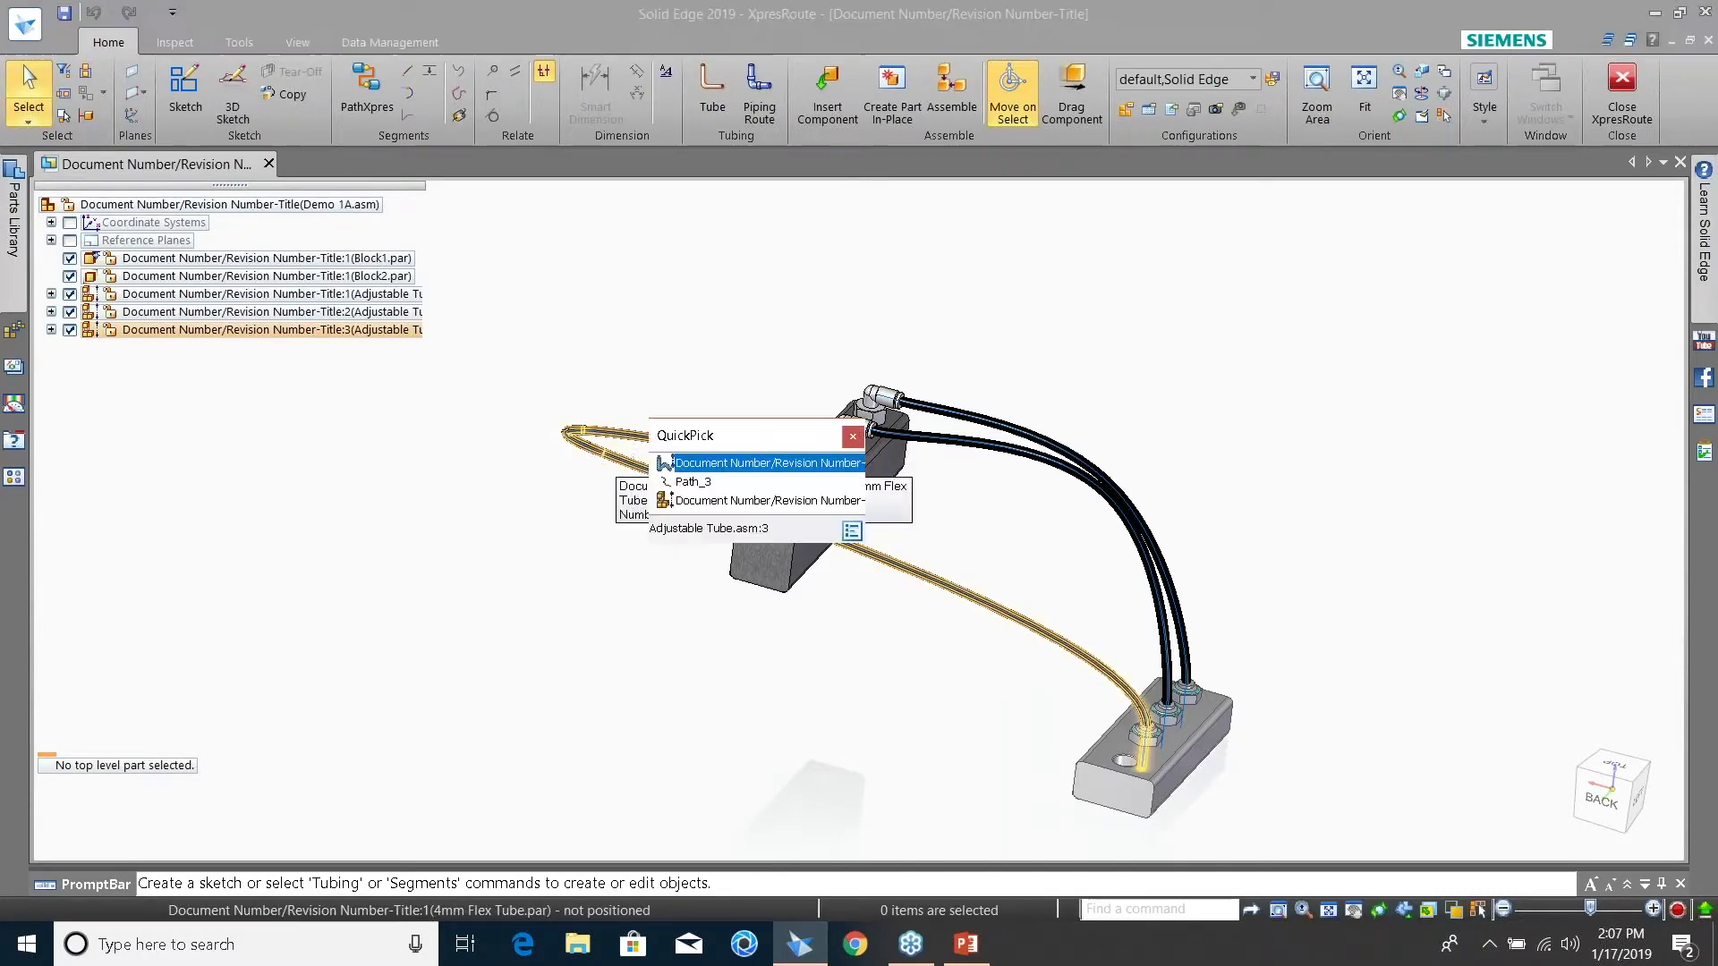
left_click(669, 481)
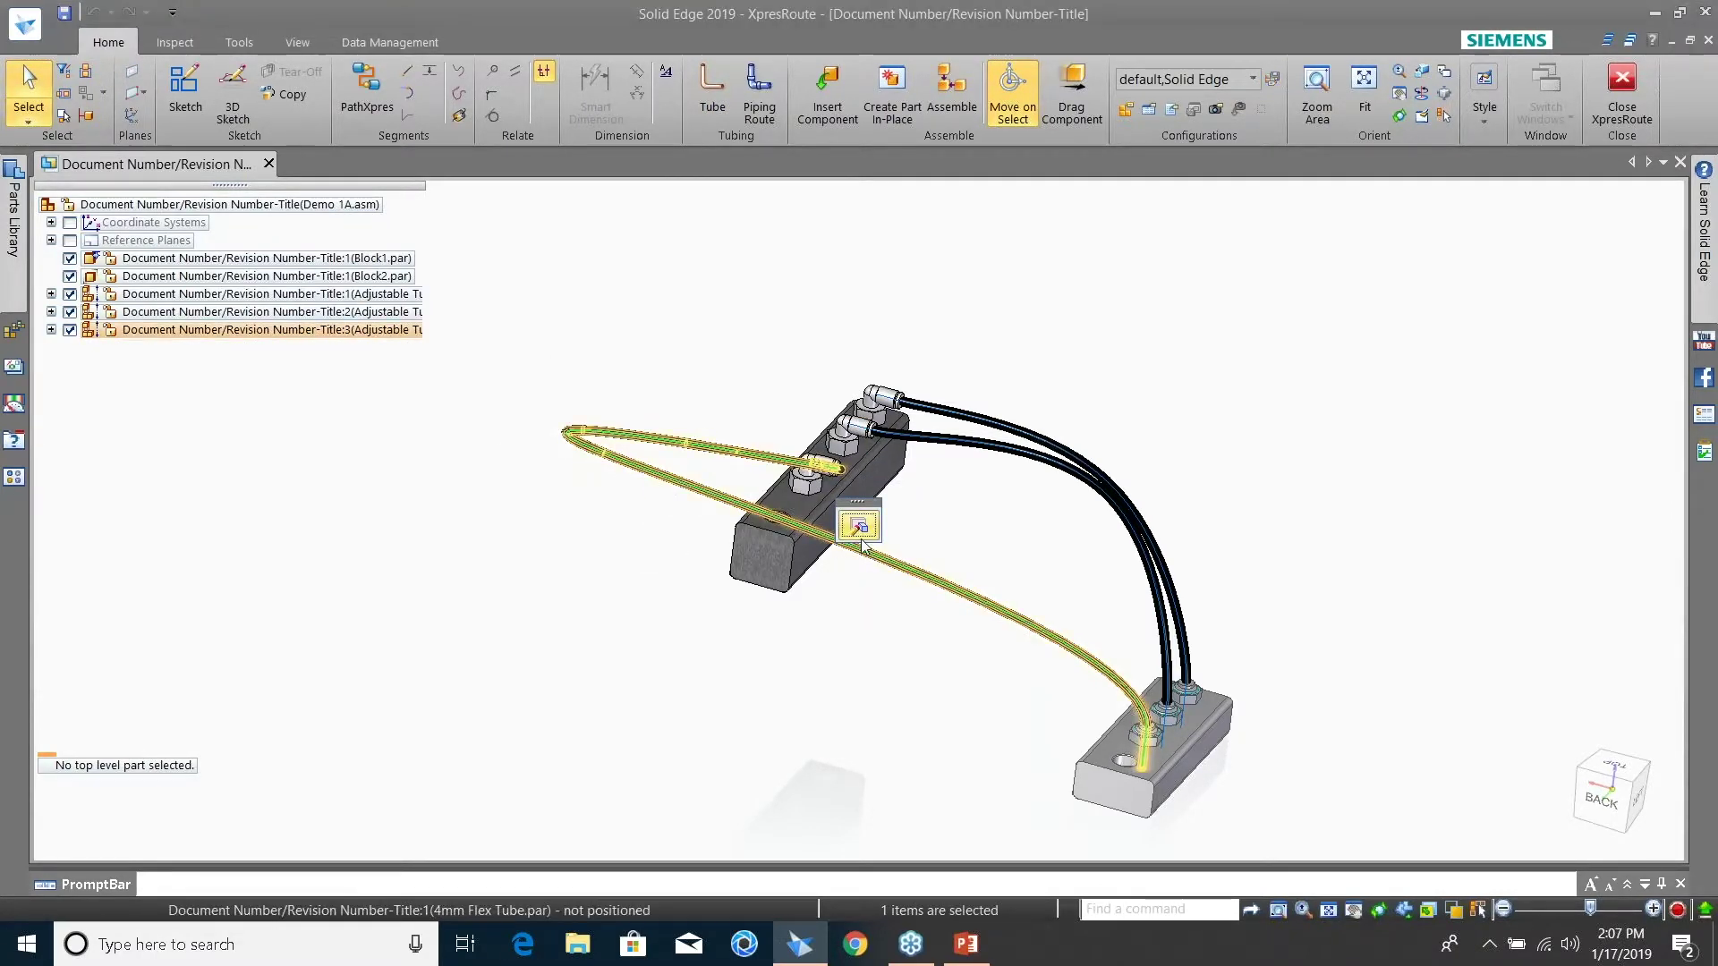
left_click(861, 524)
middle_click_drag(1549, 806, 1430, 762)
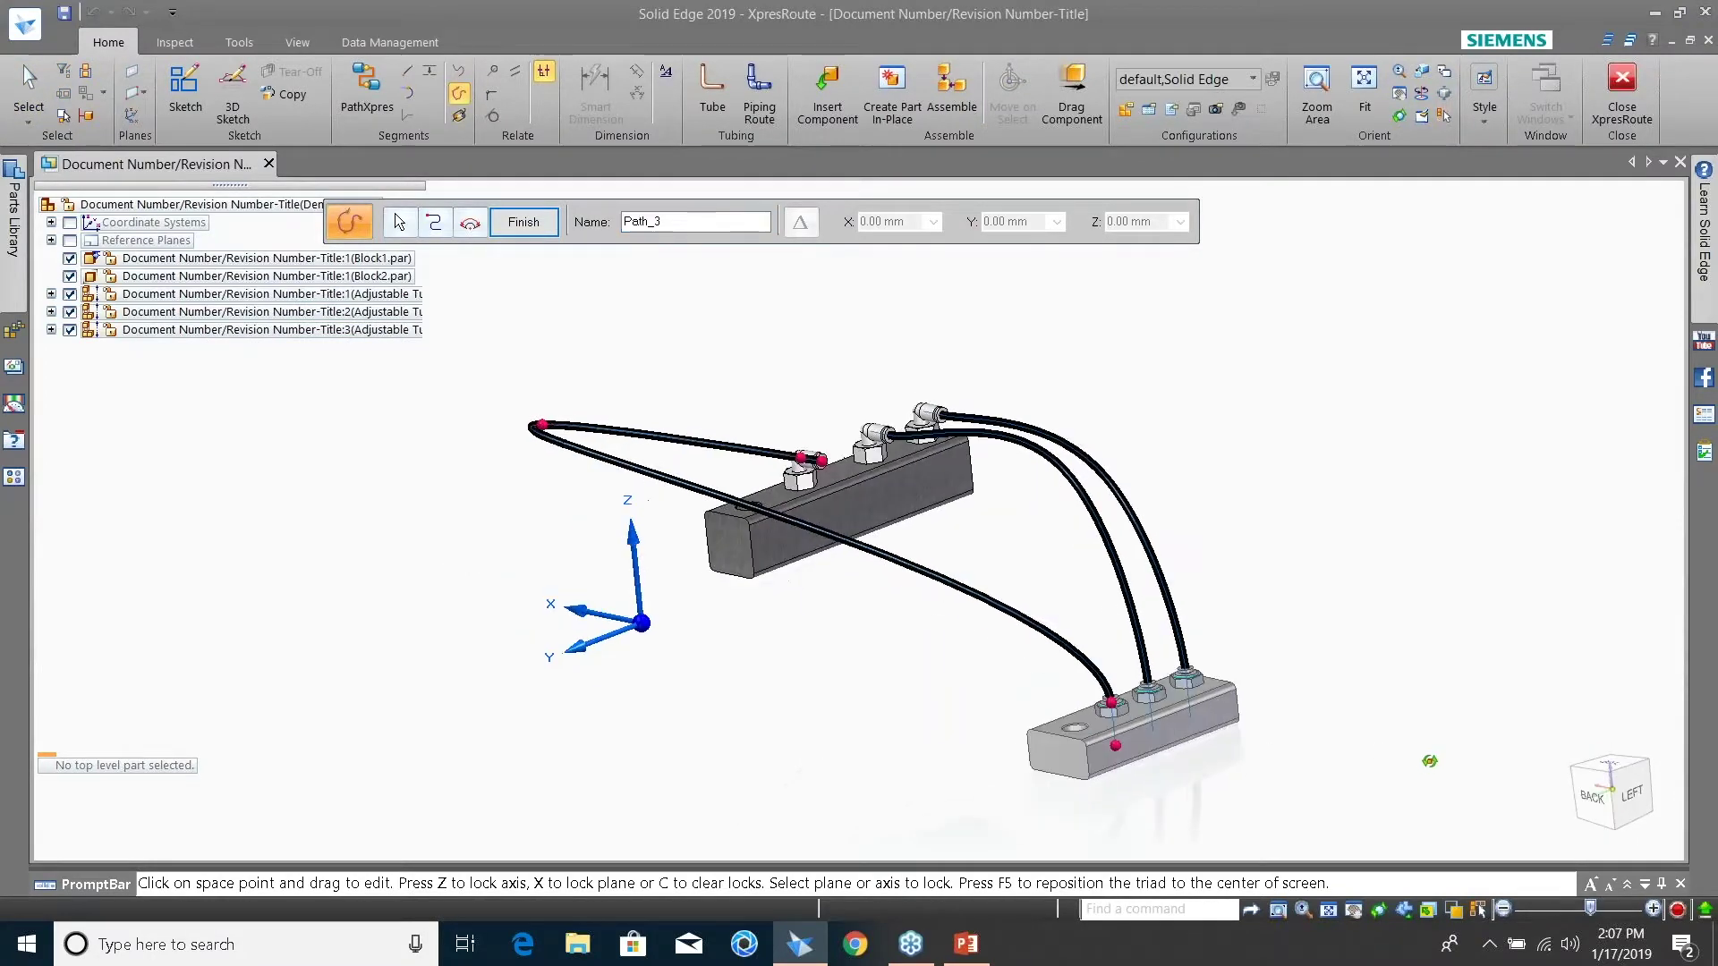
Lock movement to the XZ plane and move Path_3's middle point between the blocks, to about X -136.66 mm, Z 3.17 mm
left_click(1593, 797)
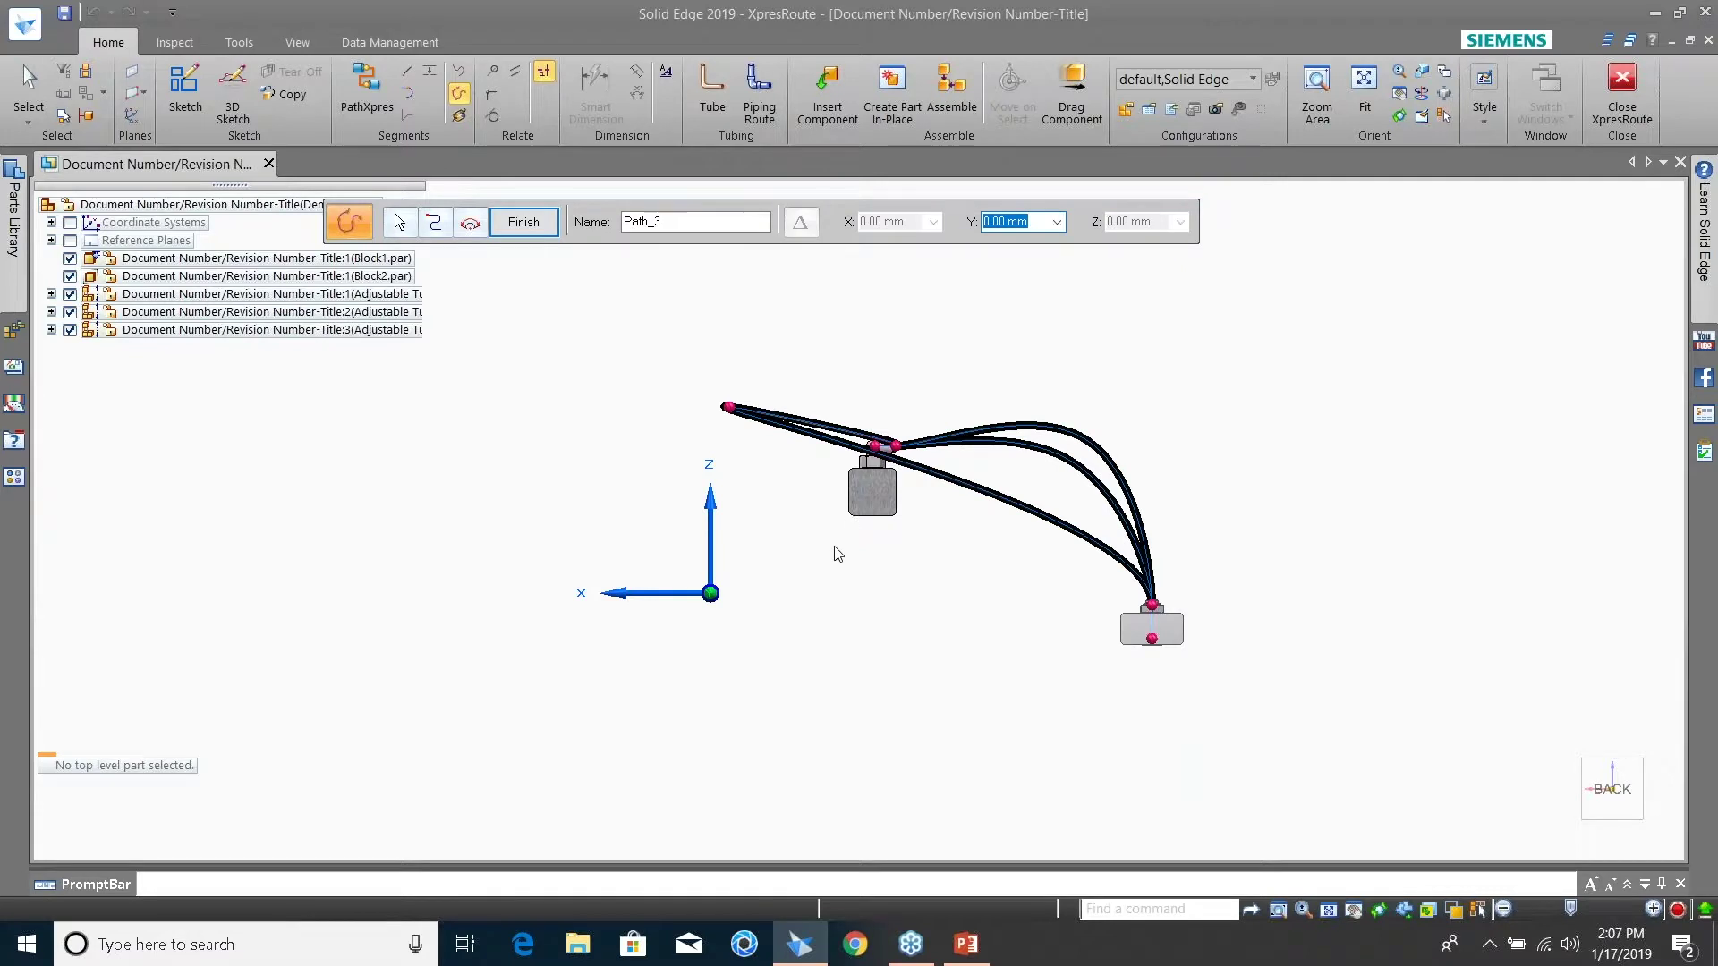
left_click_drag(713, 609, 882, 630)
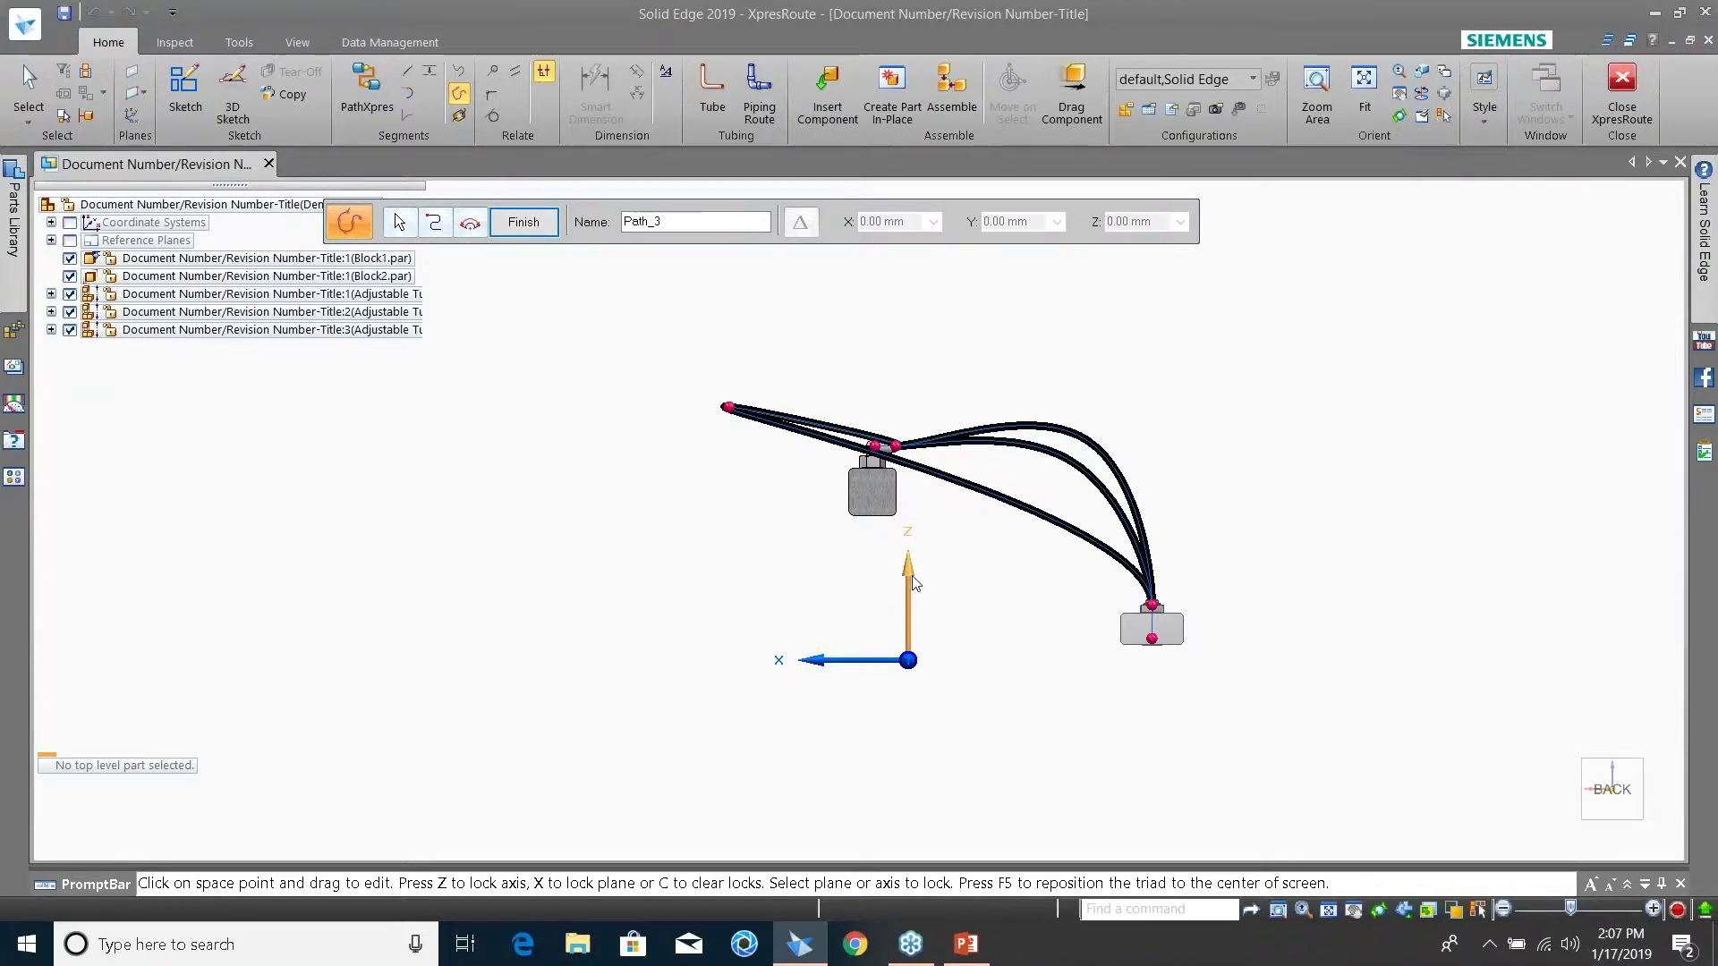
left_click(849, 601)
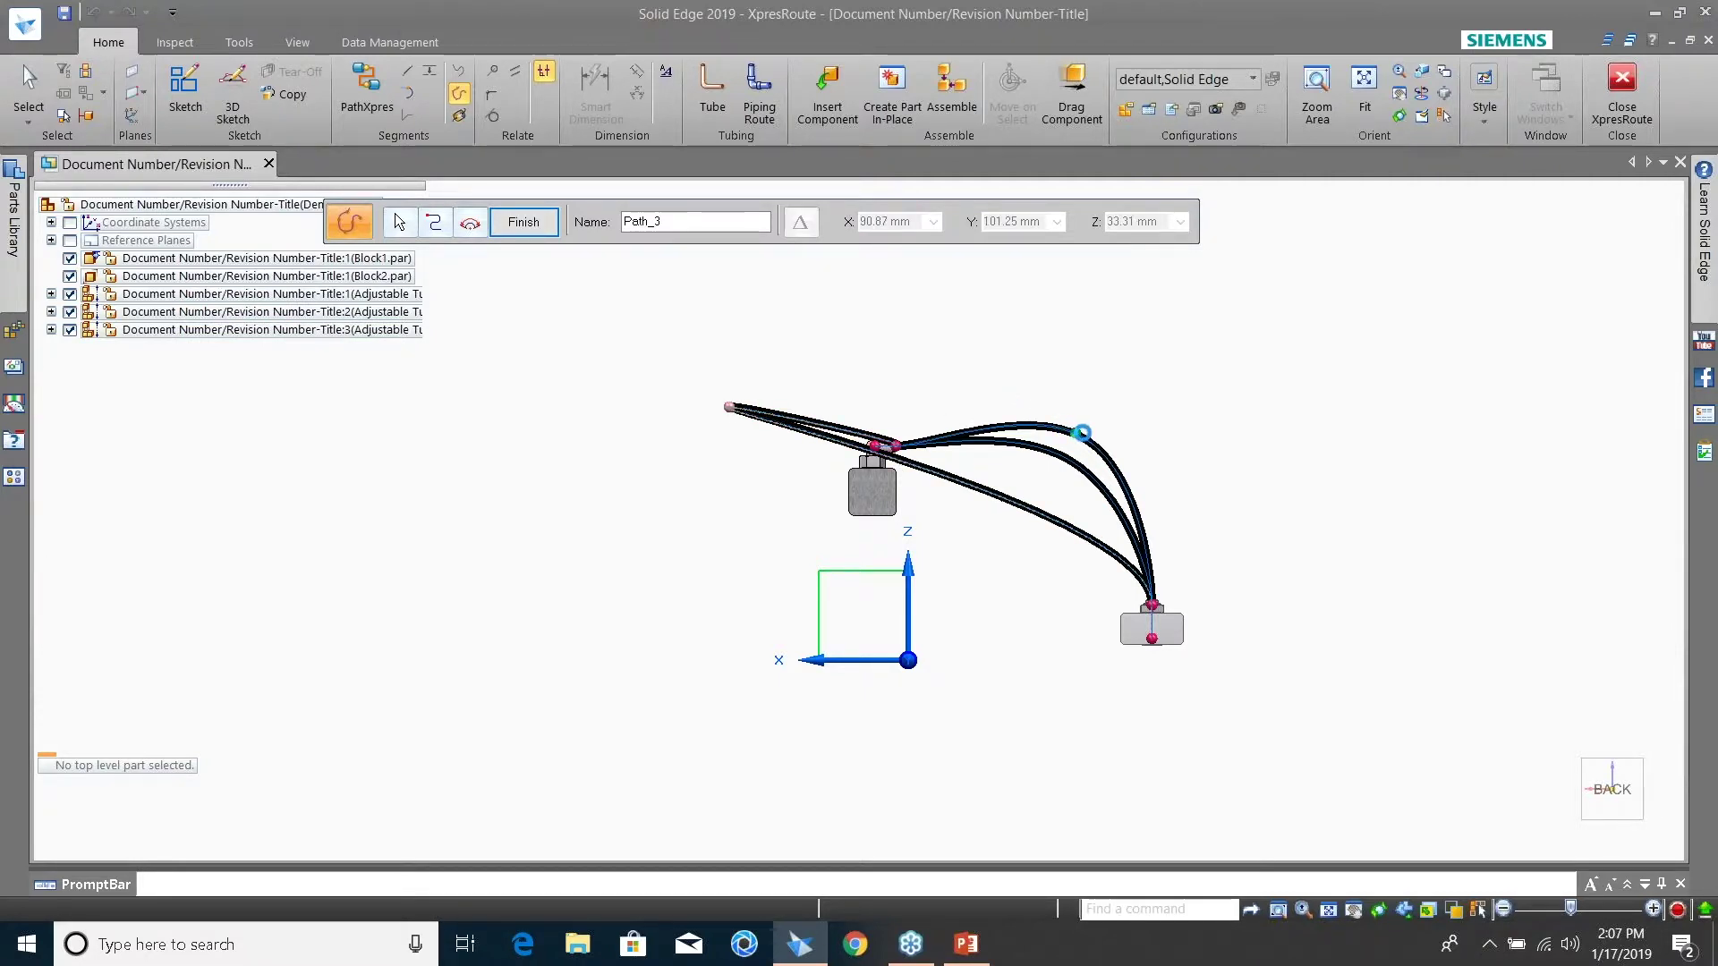
left_click(1081, 430)
left_click_drag(1090, 433, 1088, 455)
left_click(1088, 454)
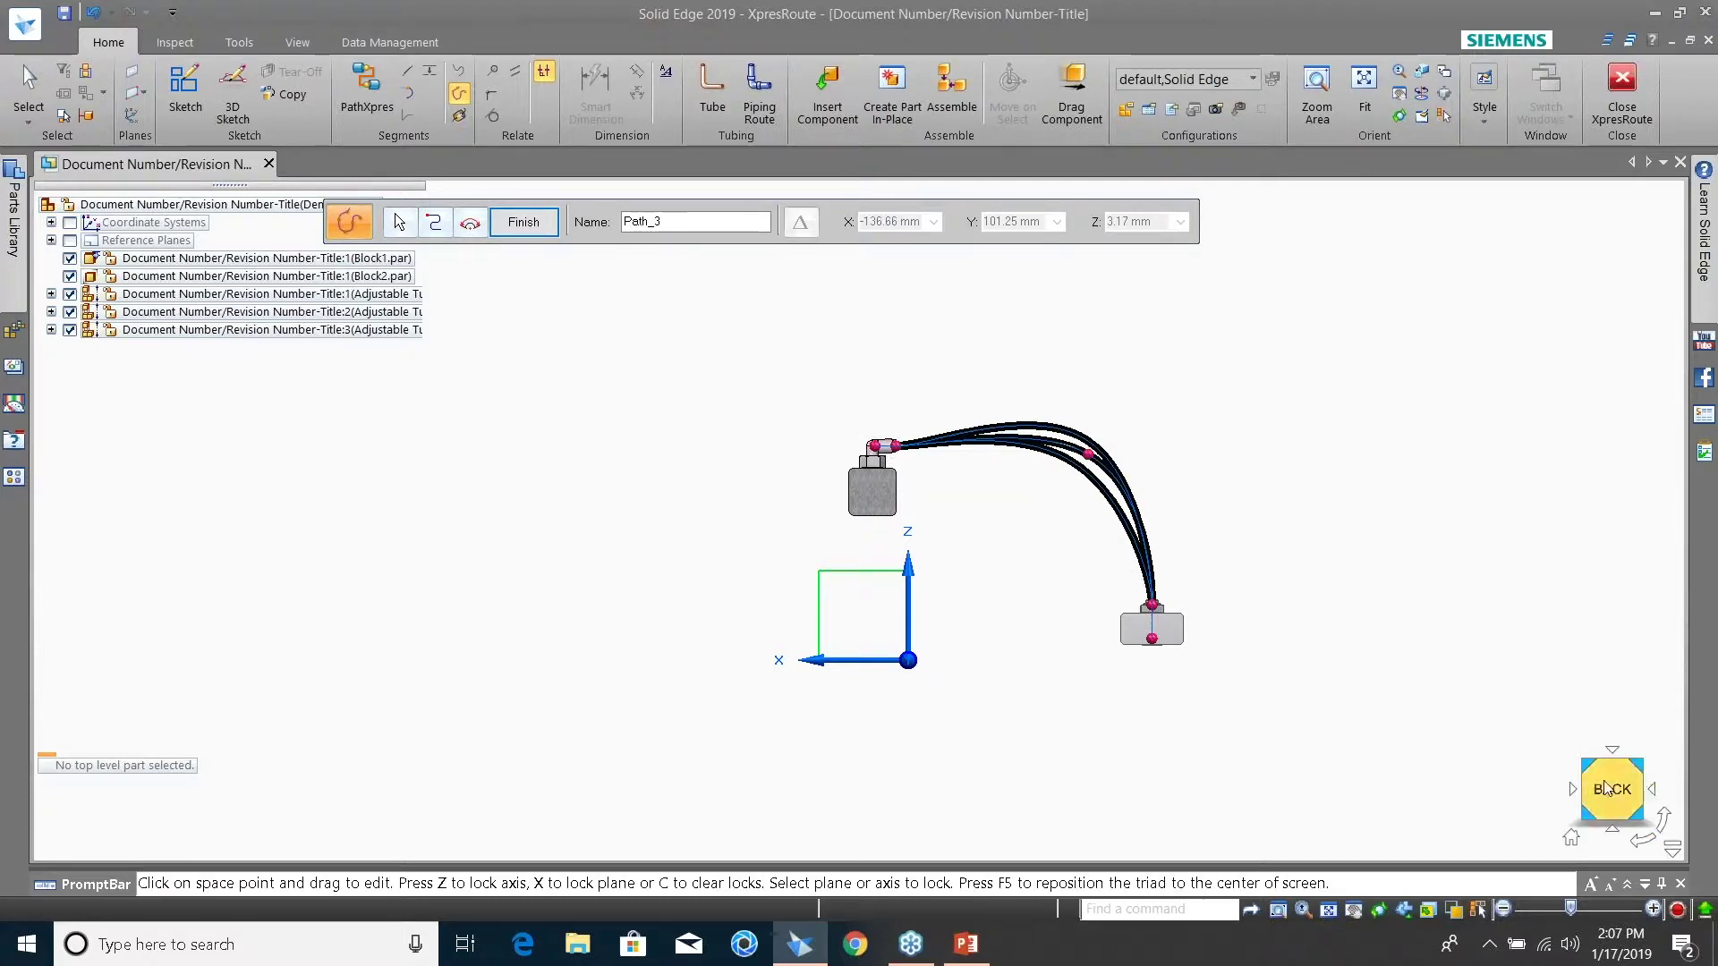
Lock movement to the Y axis, move Path_3's middle point to about Y 20 mm, and leave curve editing
left_click(1651, 790)
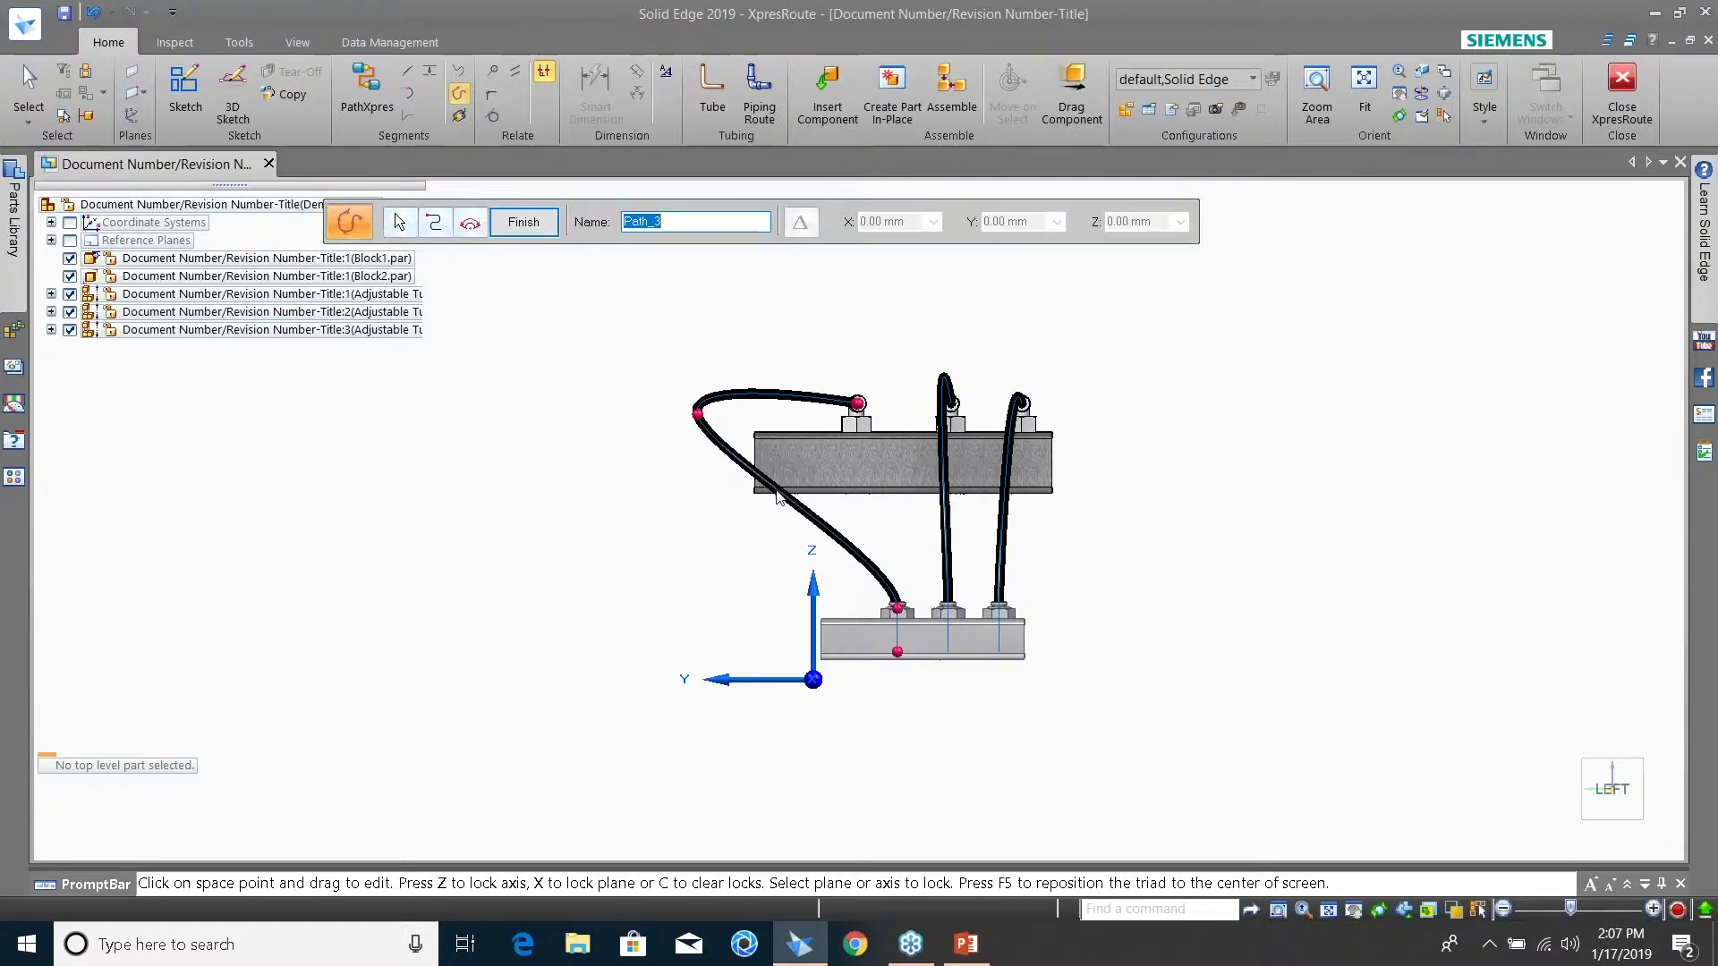
left_click(771, 681)
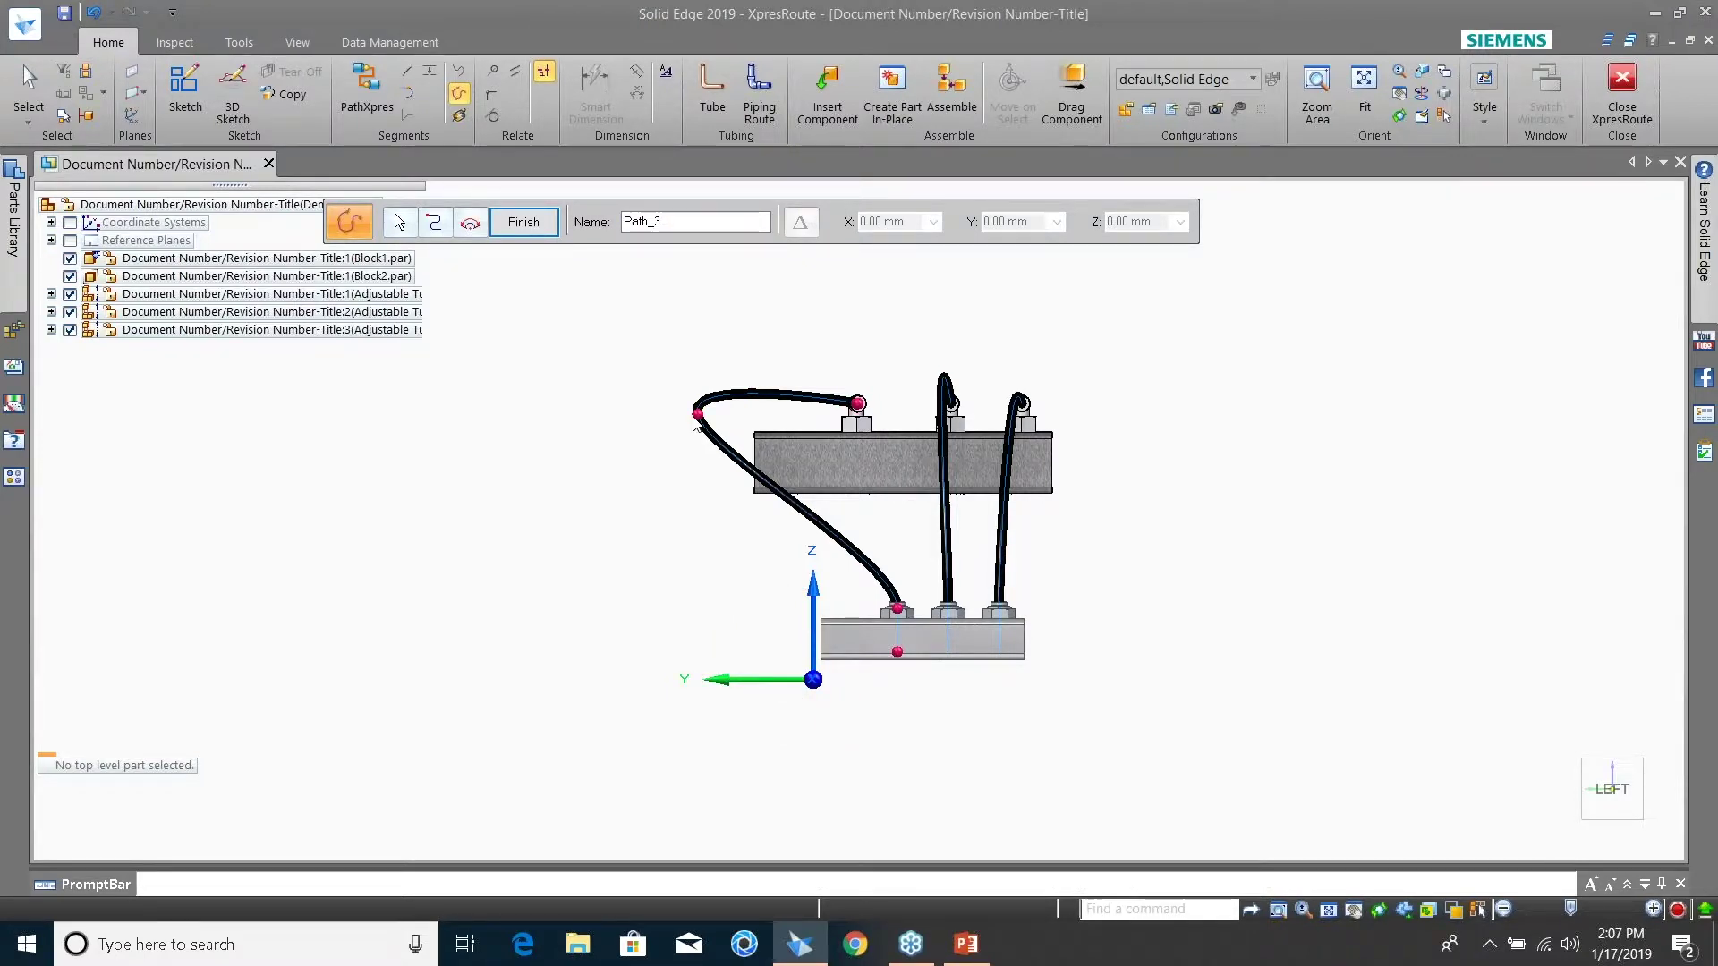
left_click_drag(725, 414, 854, 414)
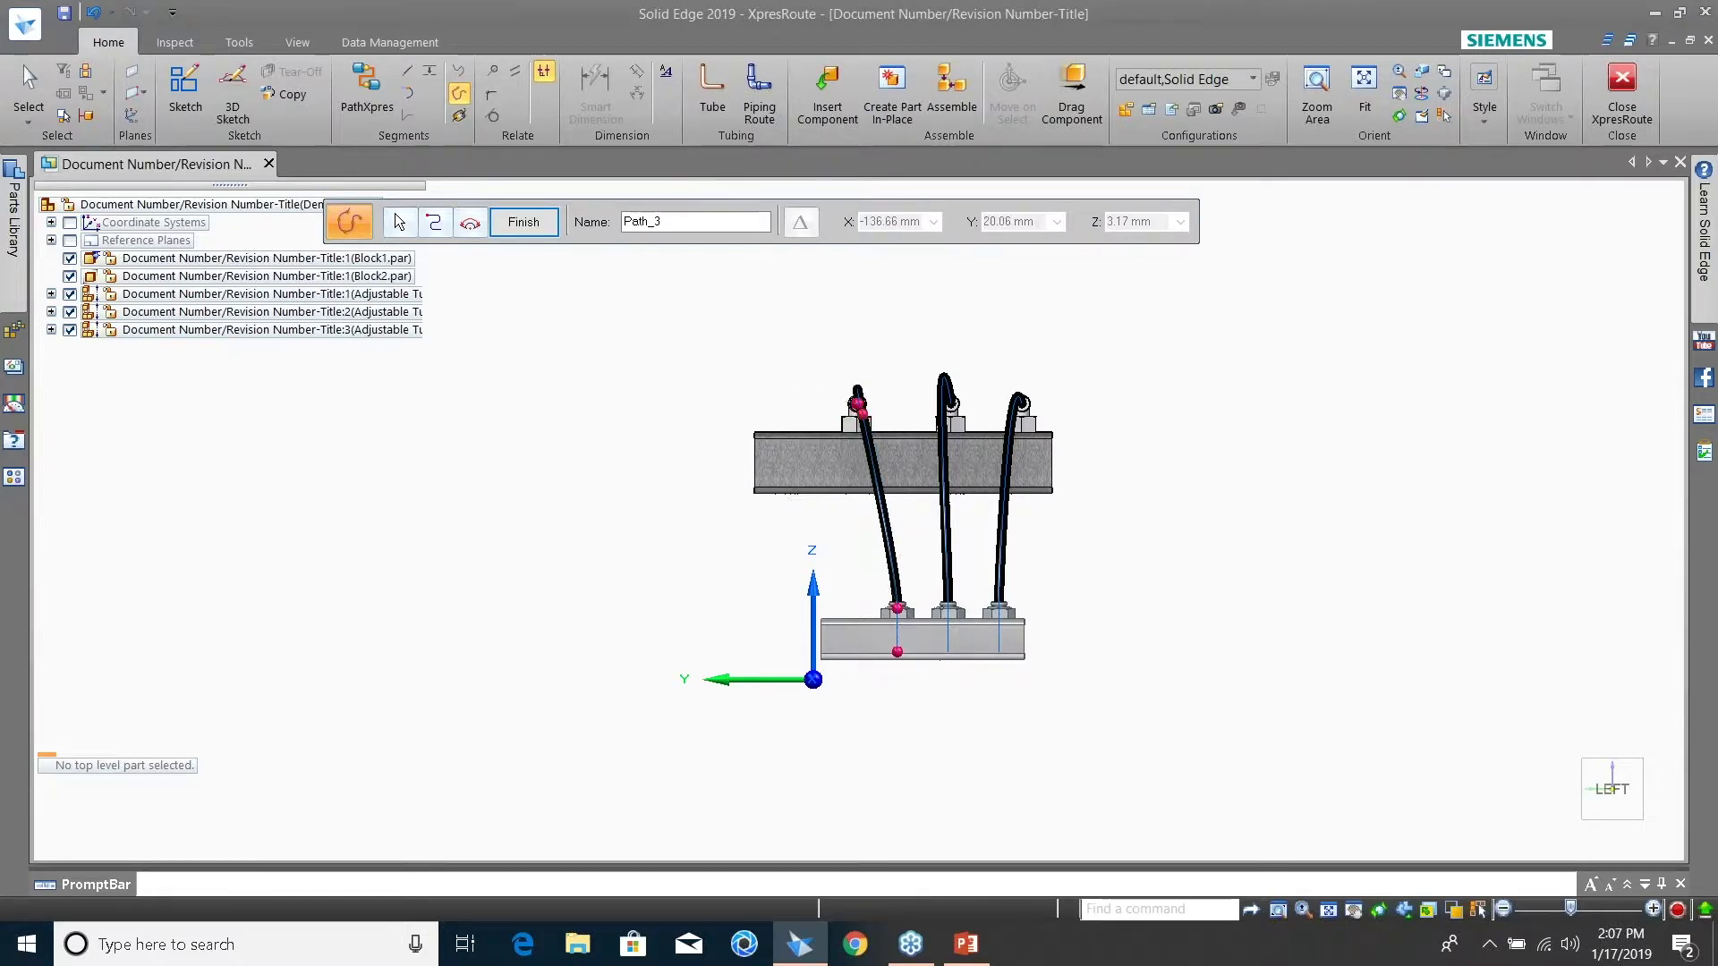
middle_click_drag(614, 510, 710, 710)
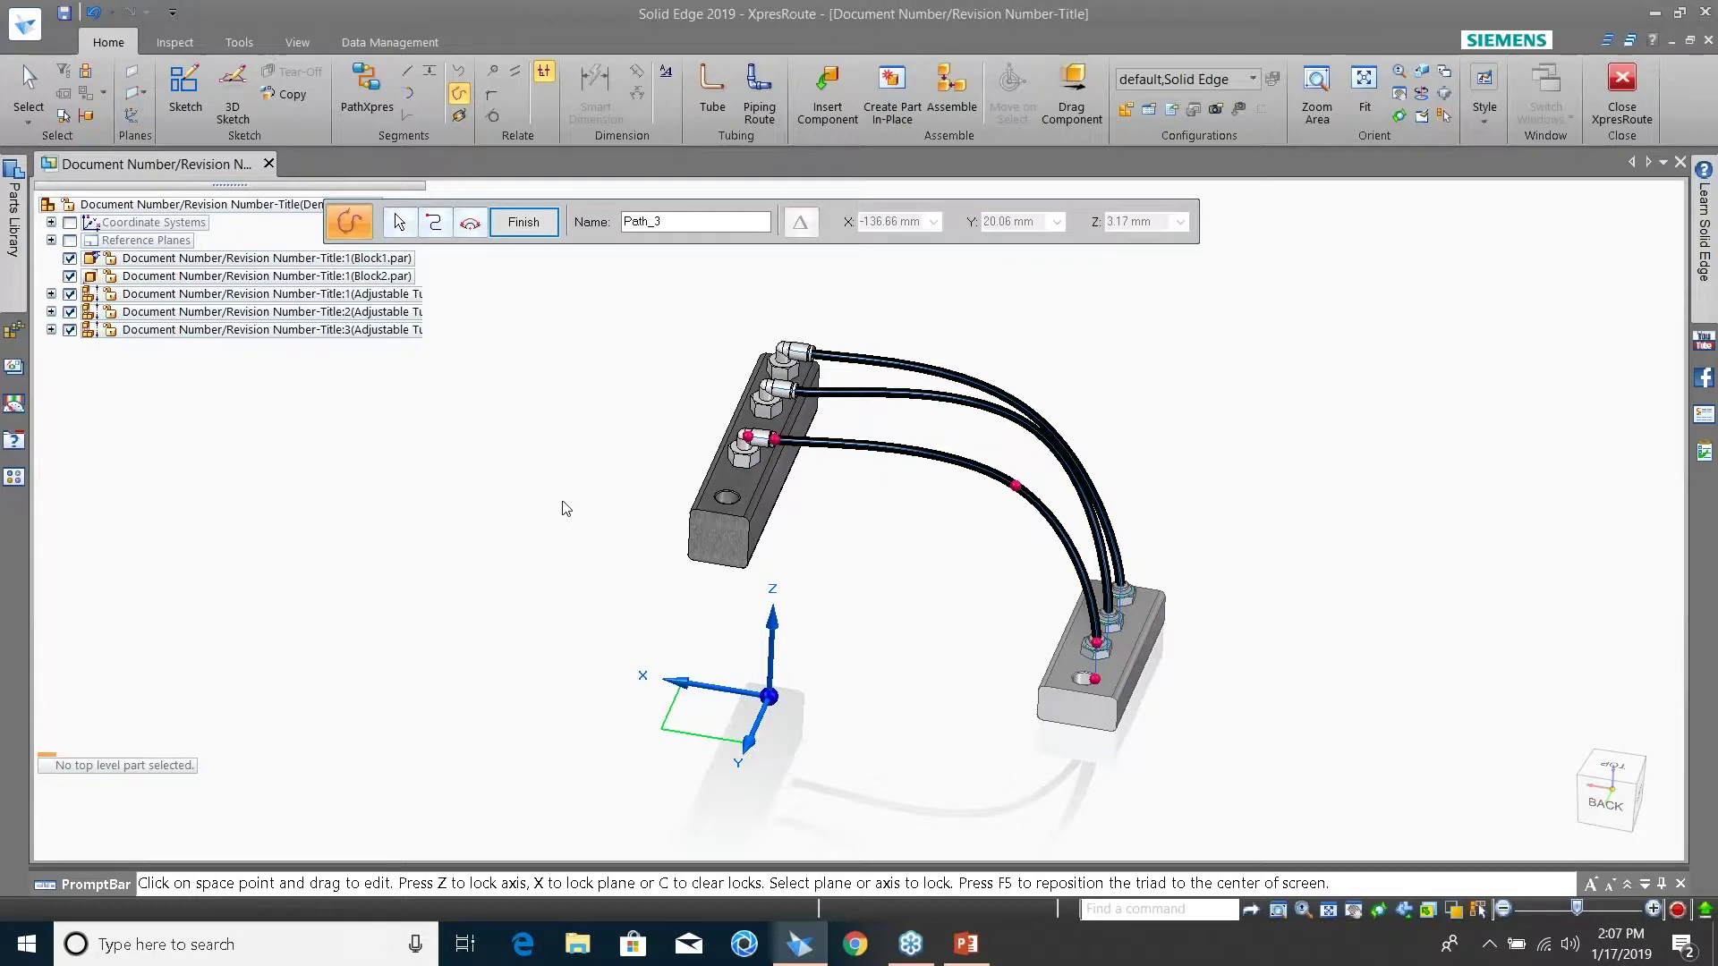
key("Escape")
Move Block2 straight up along its vertical axis and deselect it so the tubes update
middle_click_drag(466, 420, 511, 521)
scroll(713, 528, "up", 2)
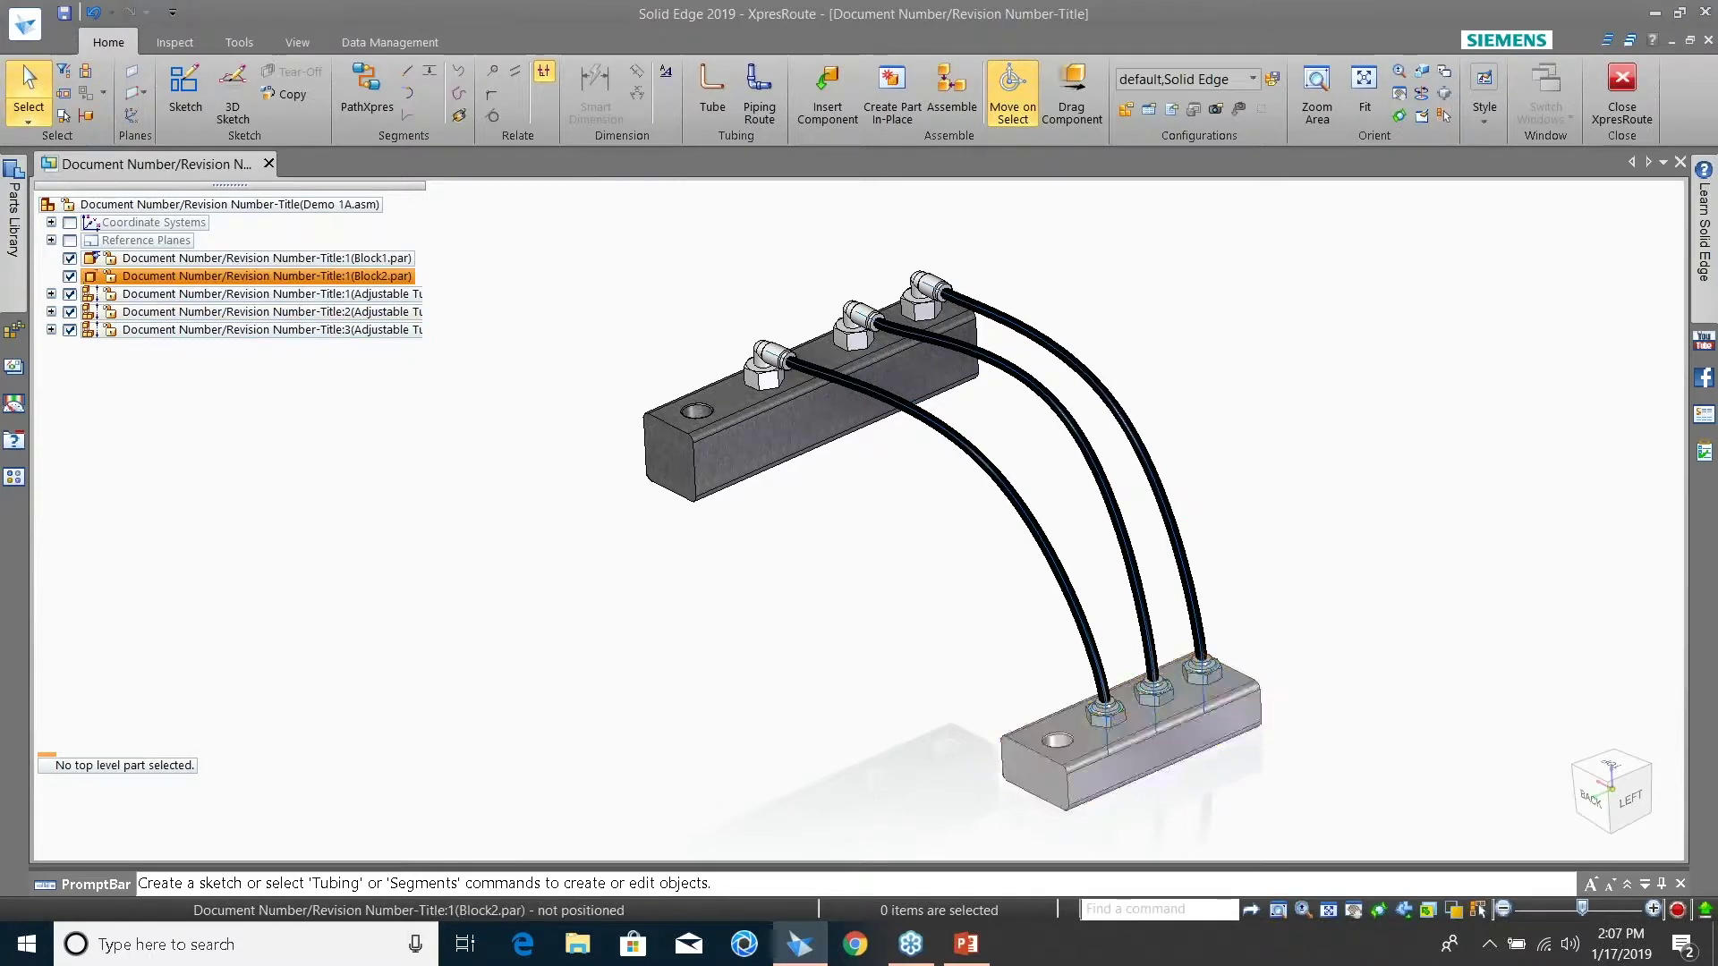
left_click(1154, 716)
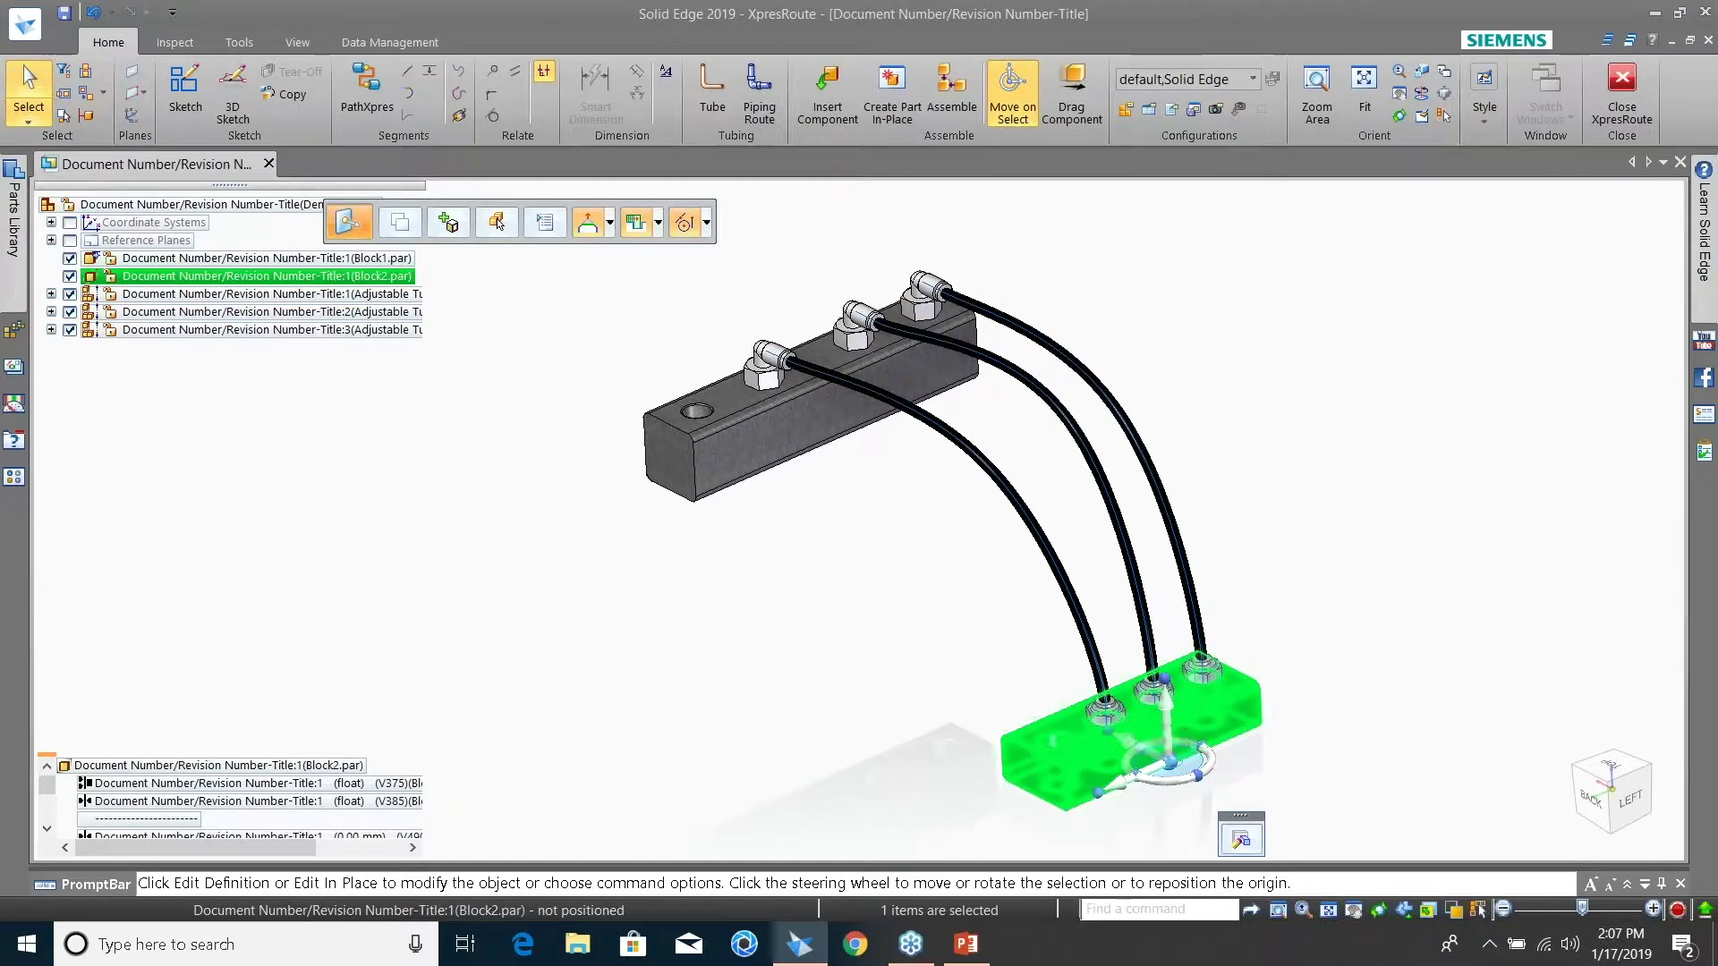
left_click(1166, 716)
left_click(1161, 601)
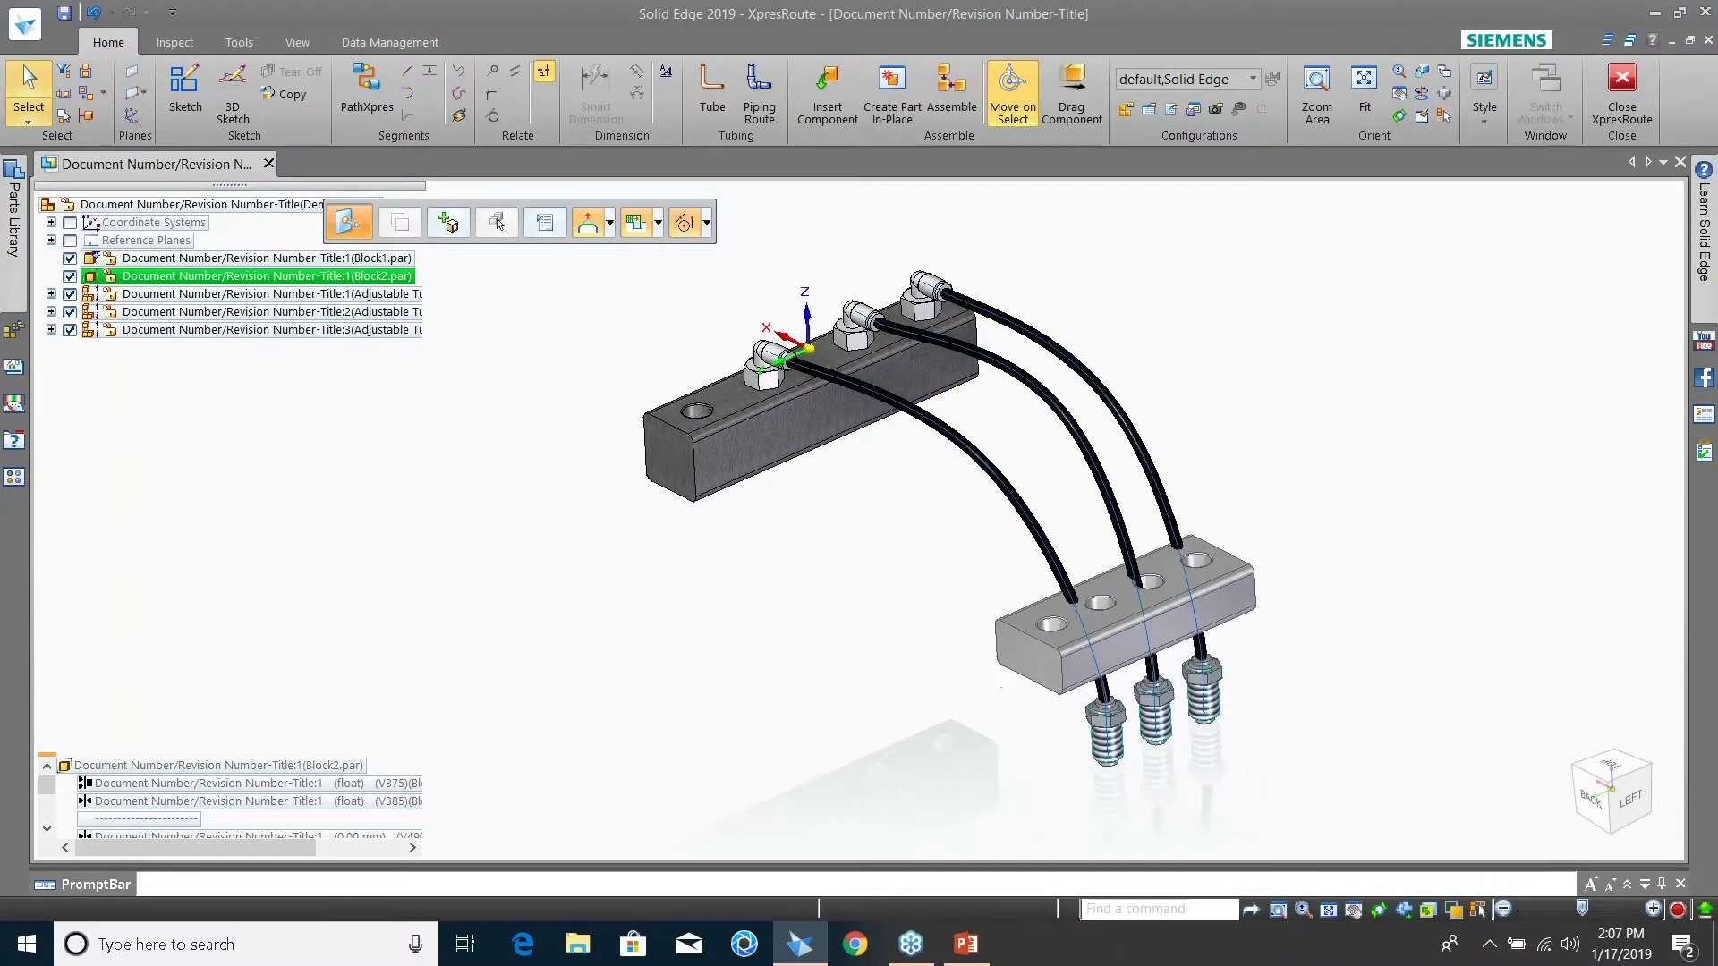
left_click(858, 479)
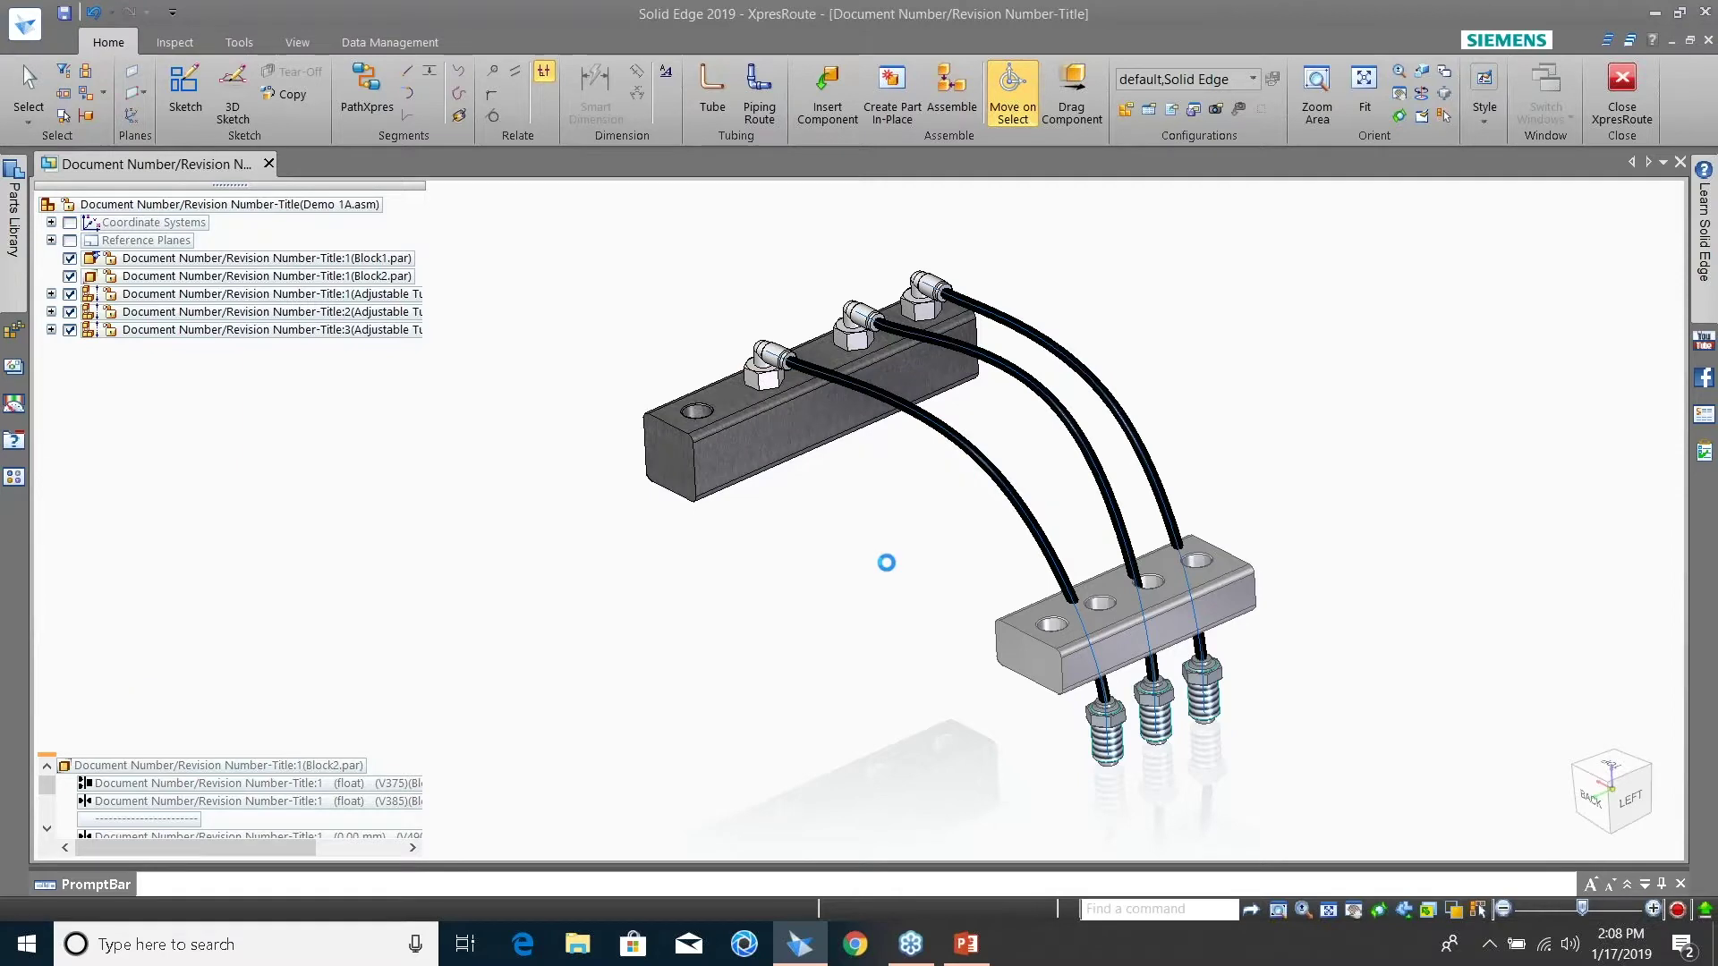
Close XpresRoute and use Drag Component to move Block2 closer to Block1, releasing it so the tubes update
left_click(972, 485)
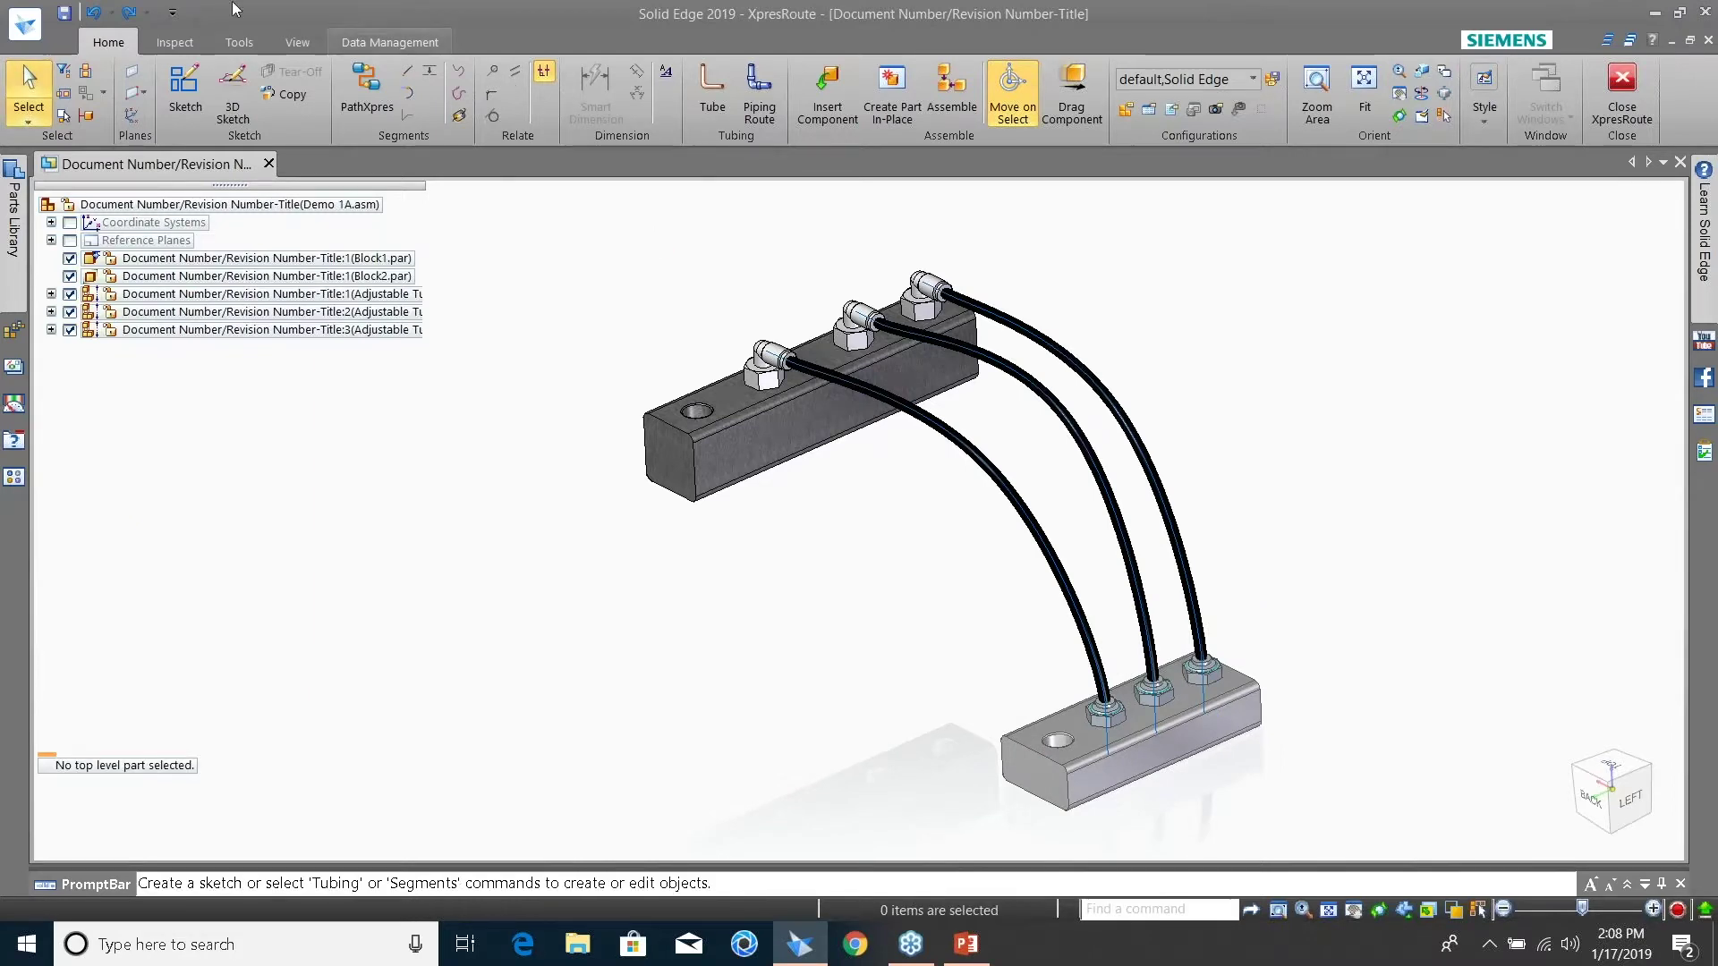
left_click(1621, 94)
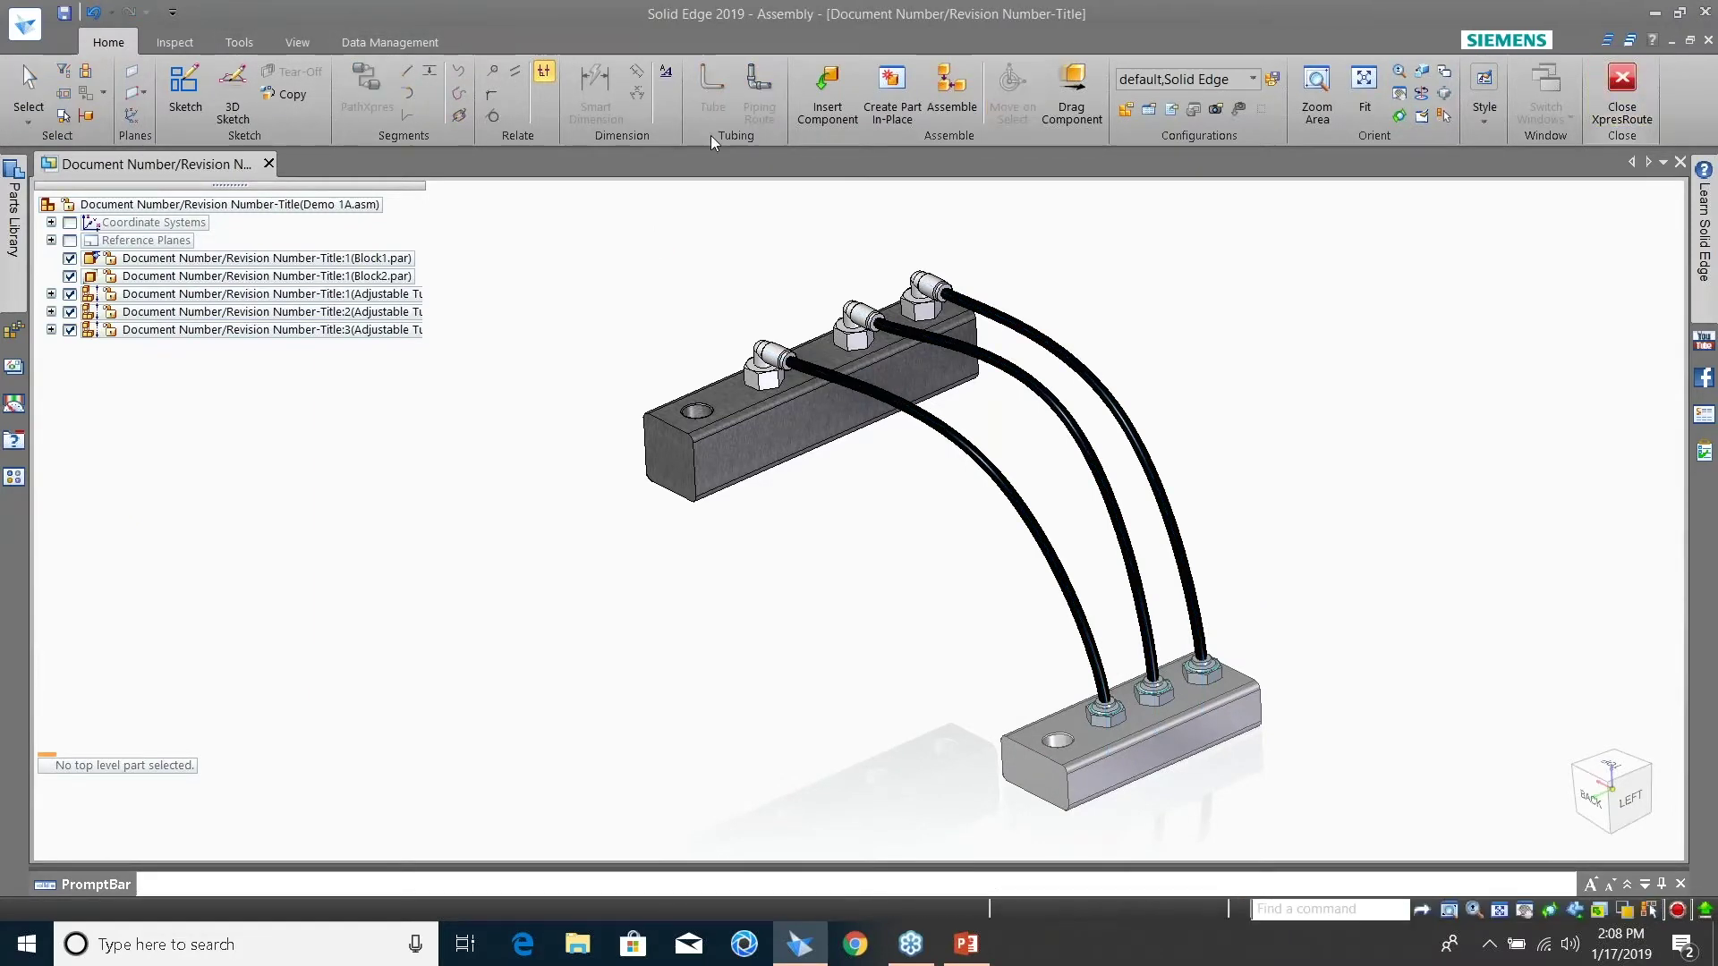
left_click(790, 89)
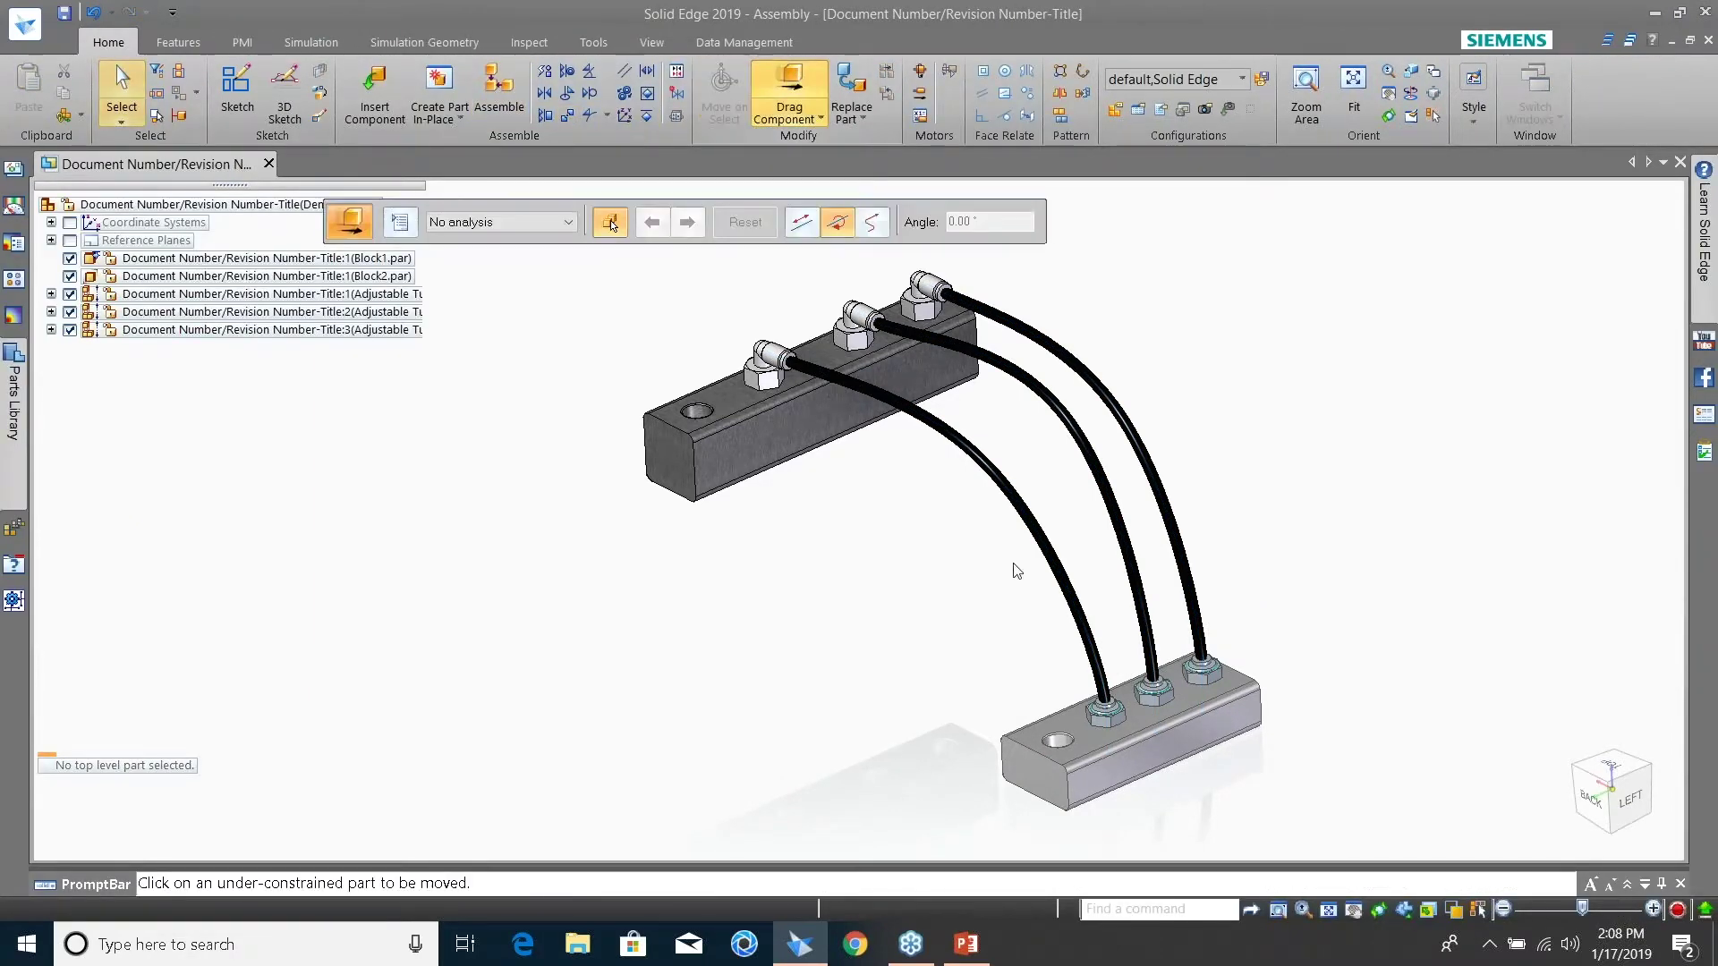
left_click(1165, 736)
left_click_drag(1128, 665, 990, 541)
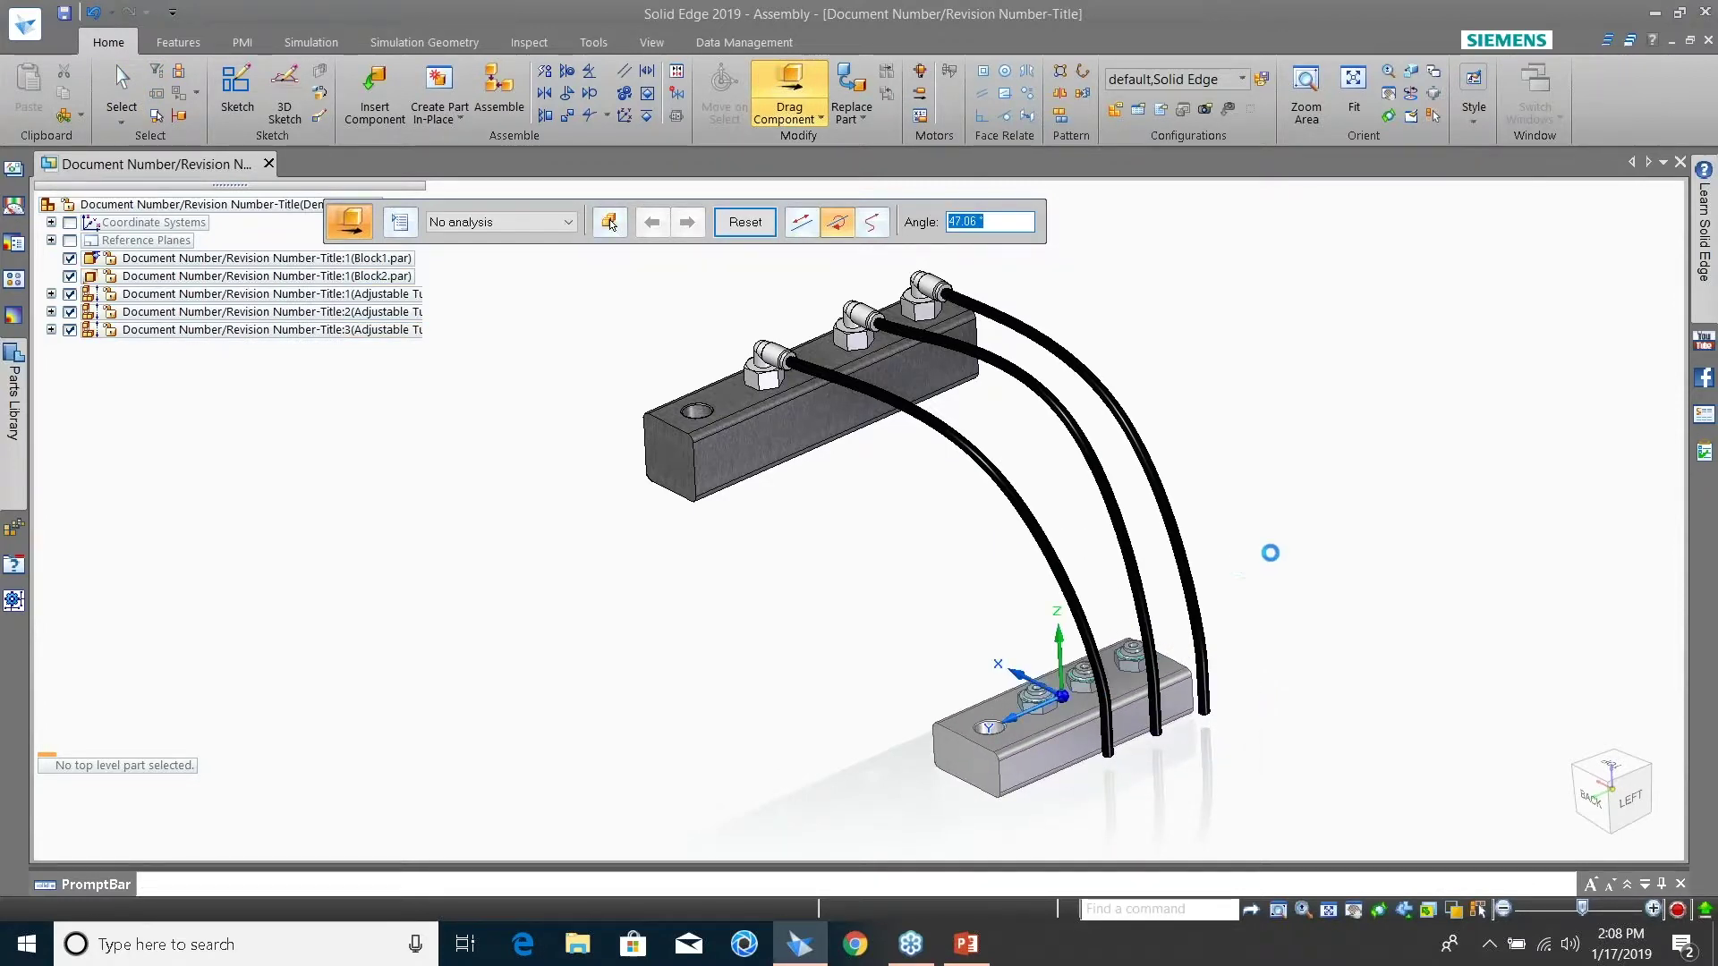
left_click(611, 223)
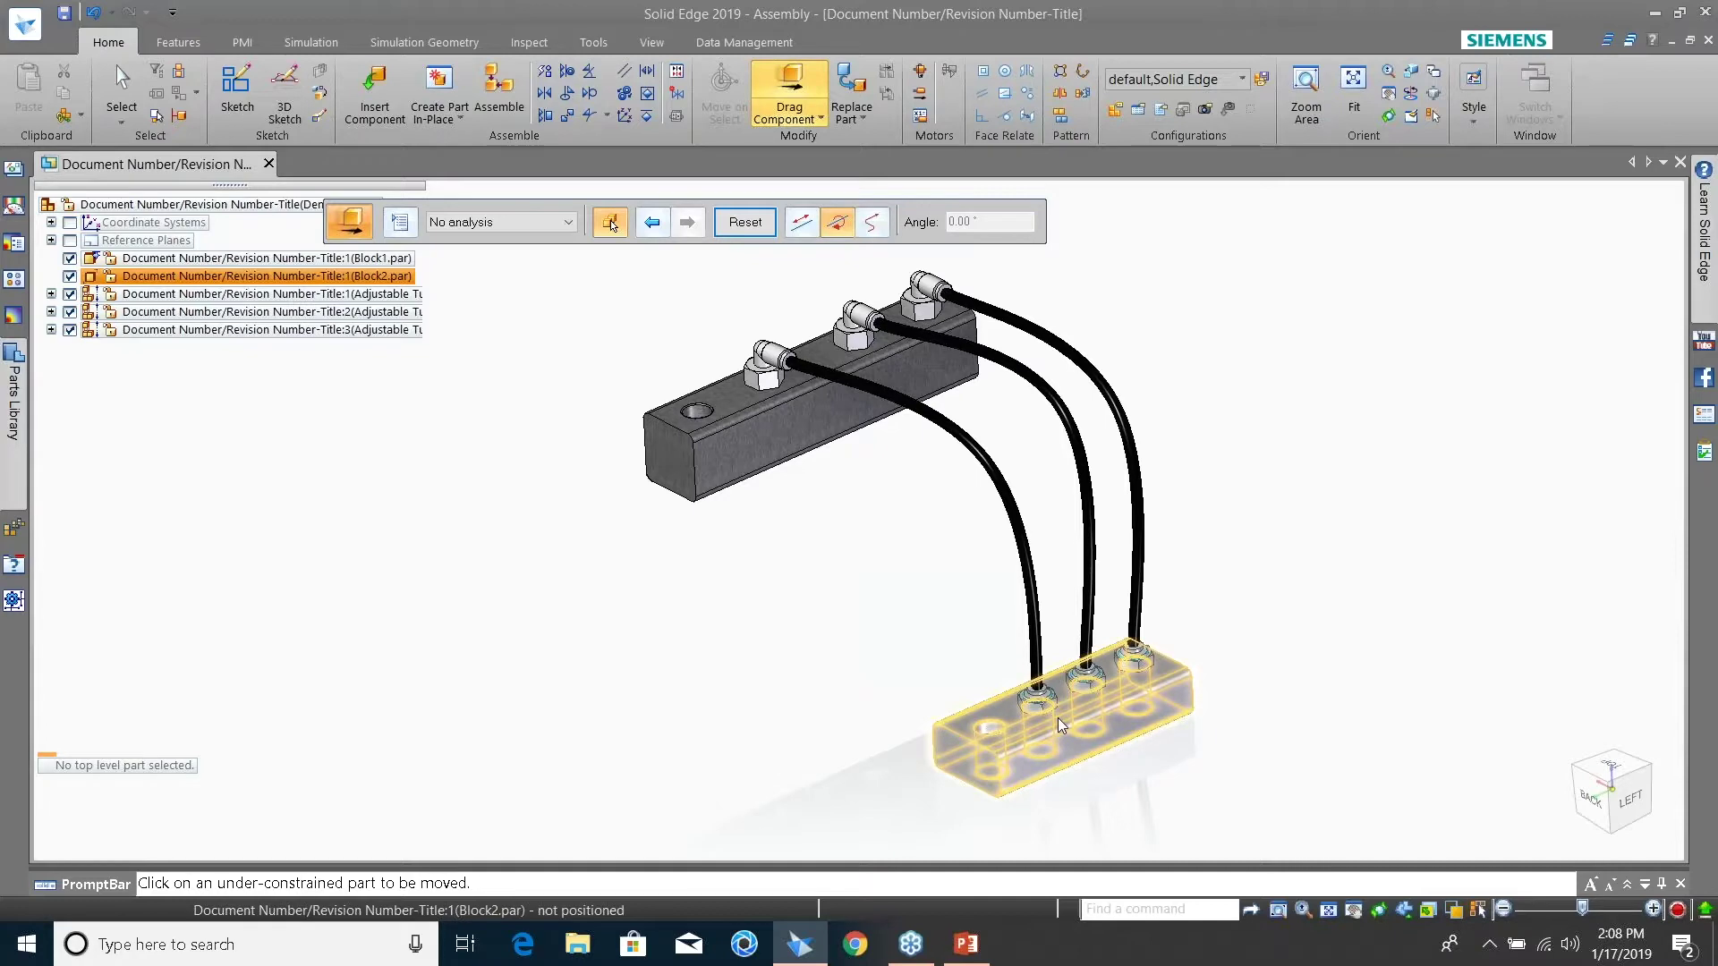
Switch the component drag to freeform movement and pull Block2 outward and up, away from Block1
left_click(872, 222)
left_click_drag(1114, 737, 1360, 755)
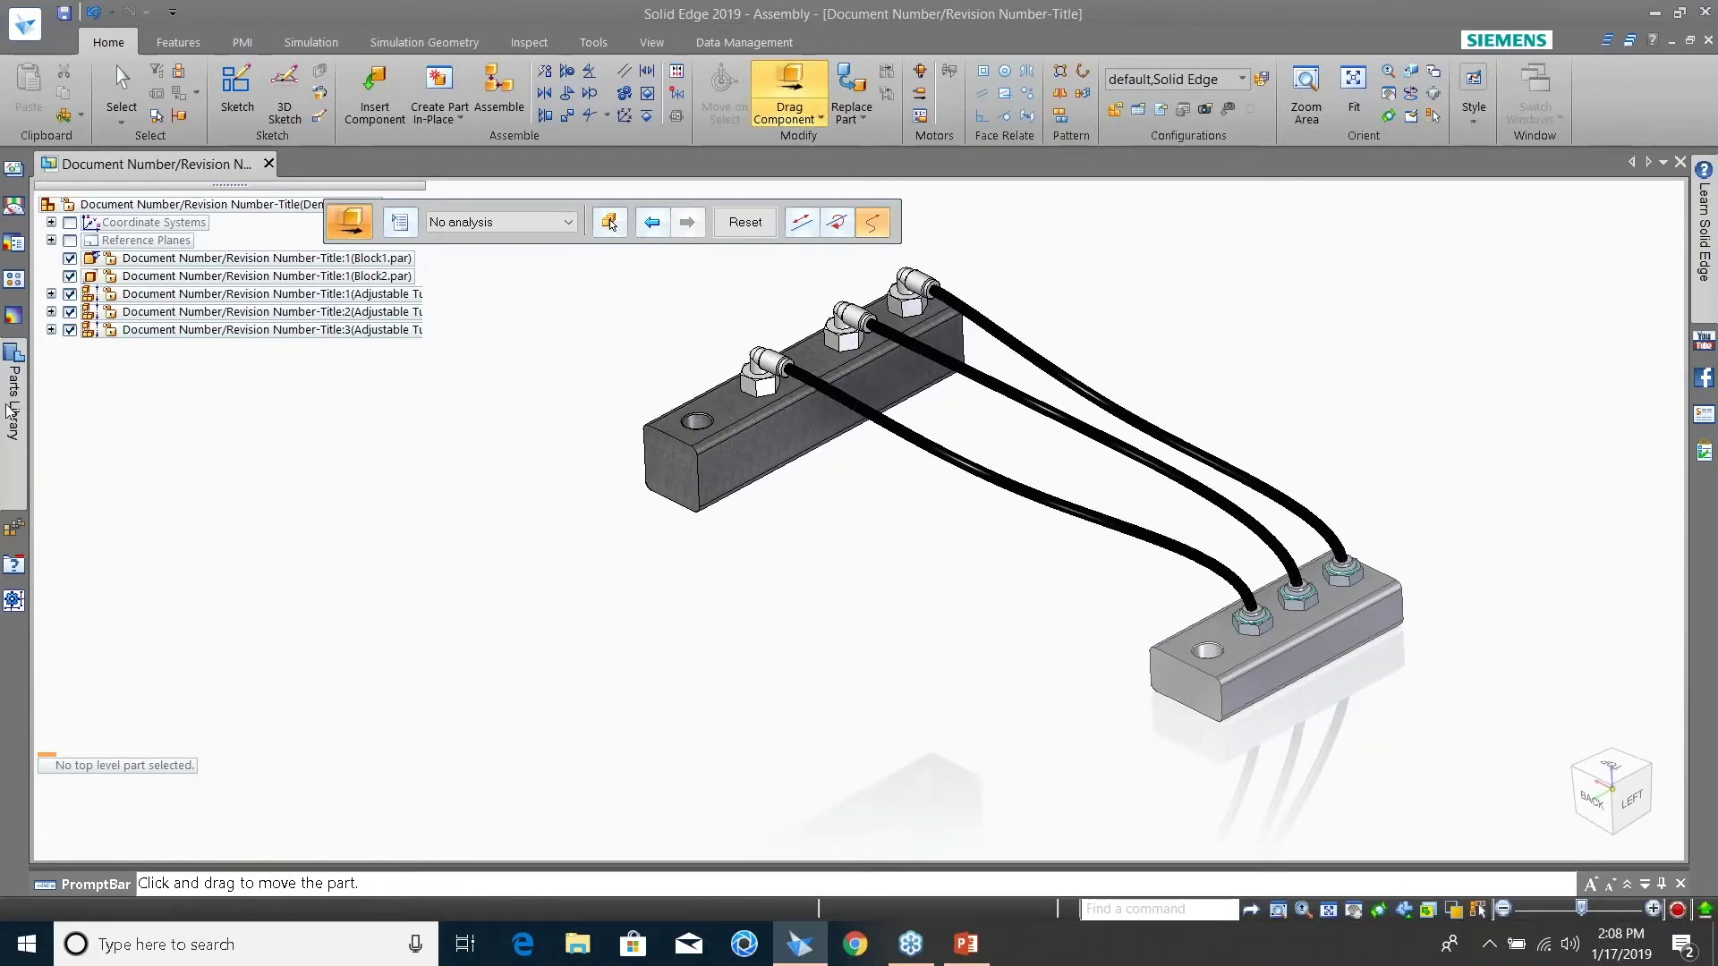
Place Non-Adjustable Tube.asm in the assembly and seat its elbow fitting in Block1's empty hole
mouse_move(10, 408)
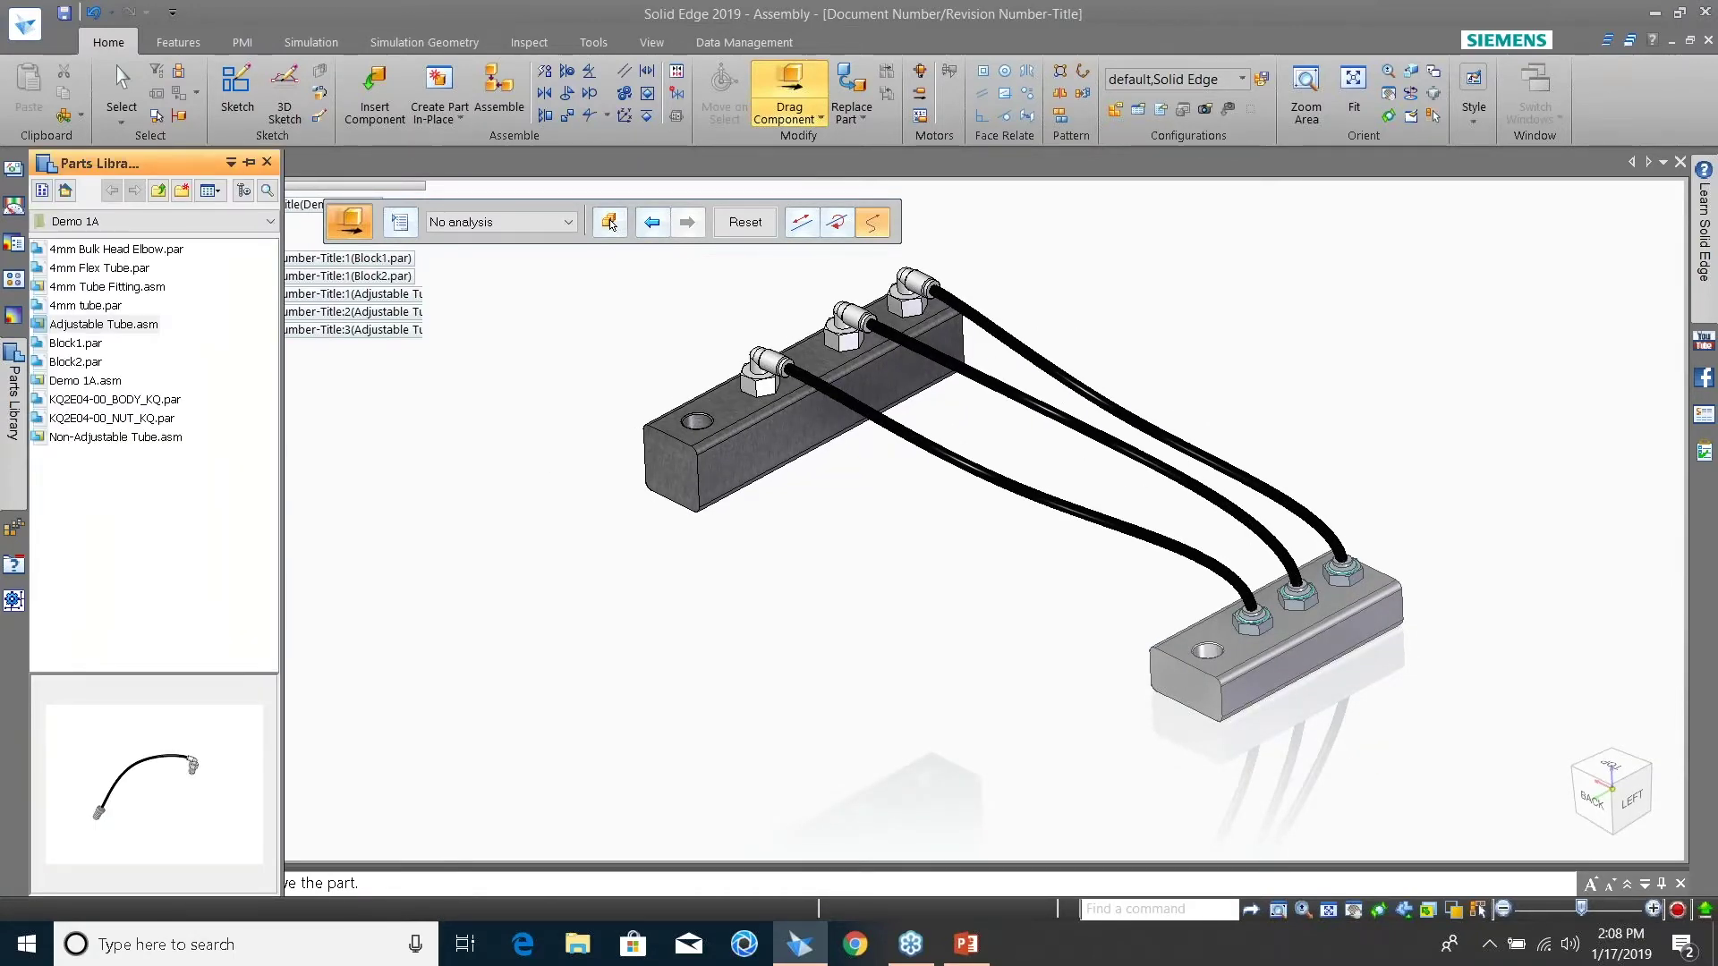
left_click_drag(115, 437, 667, 537)
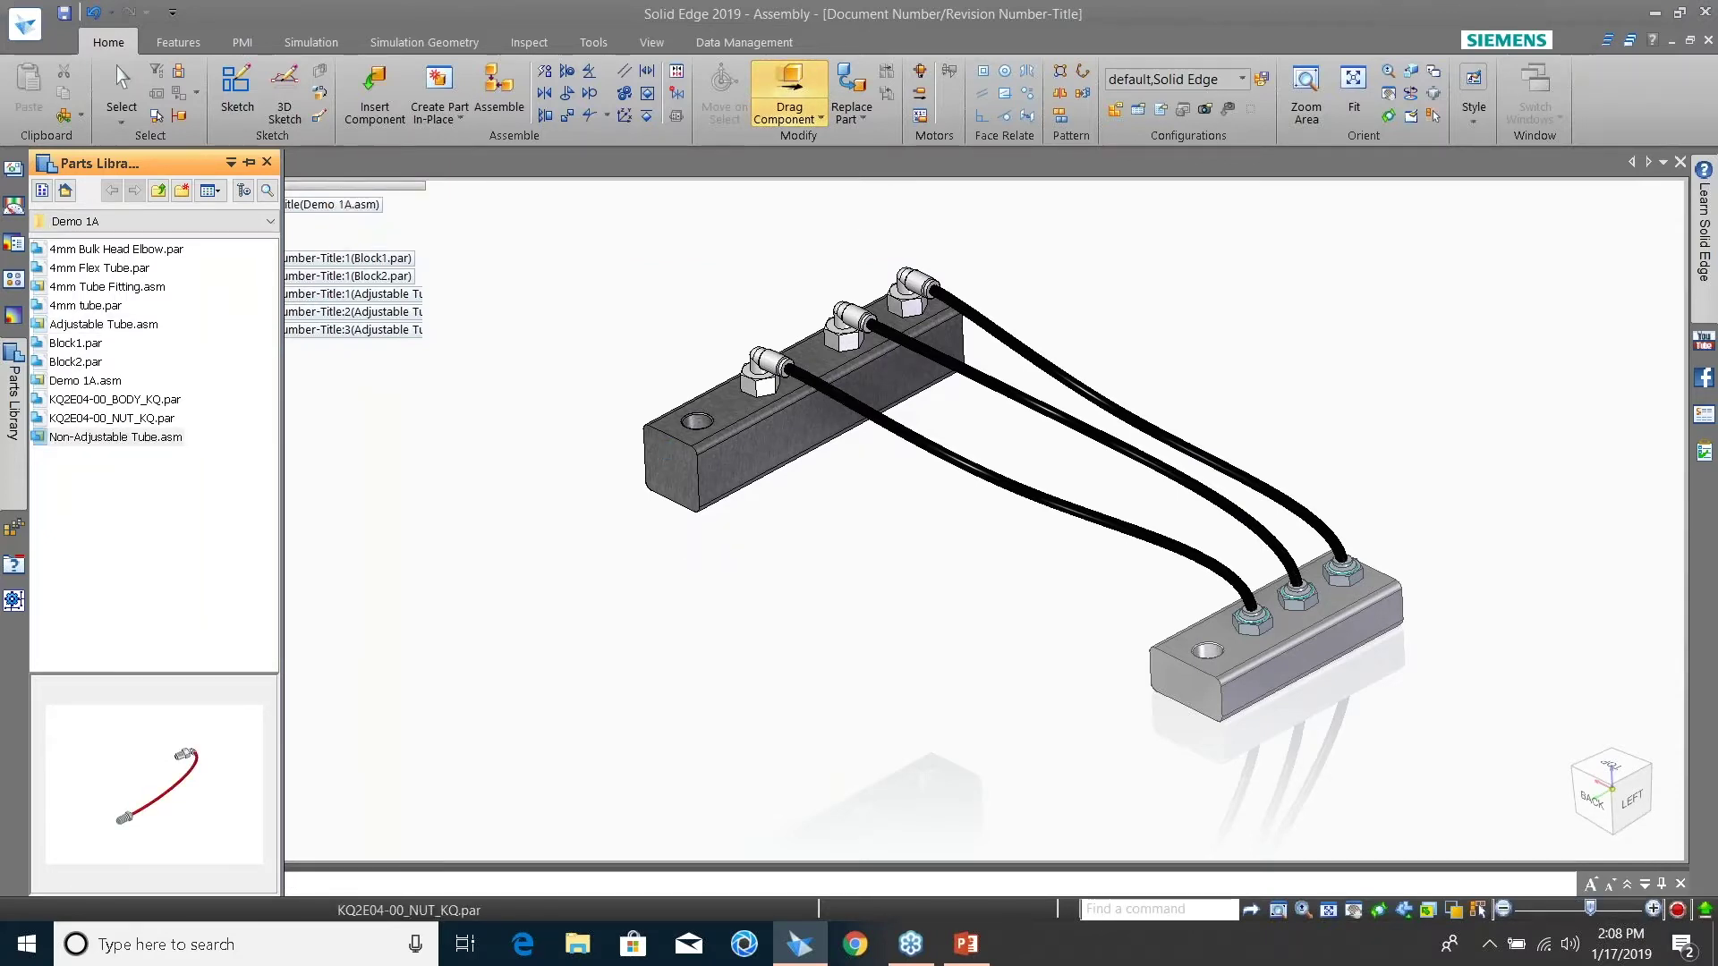
left_click(716, 414)
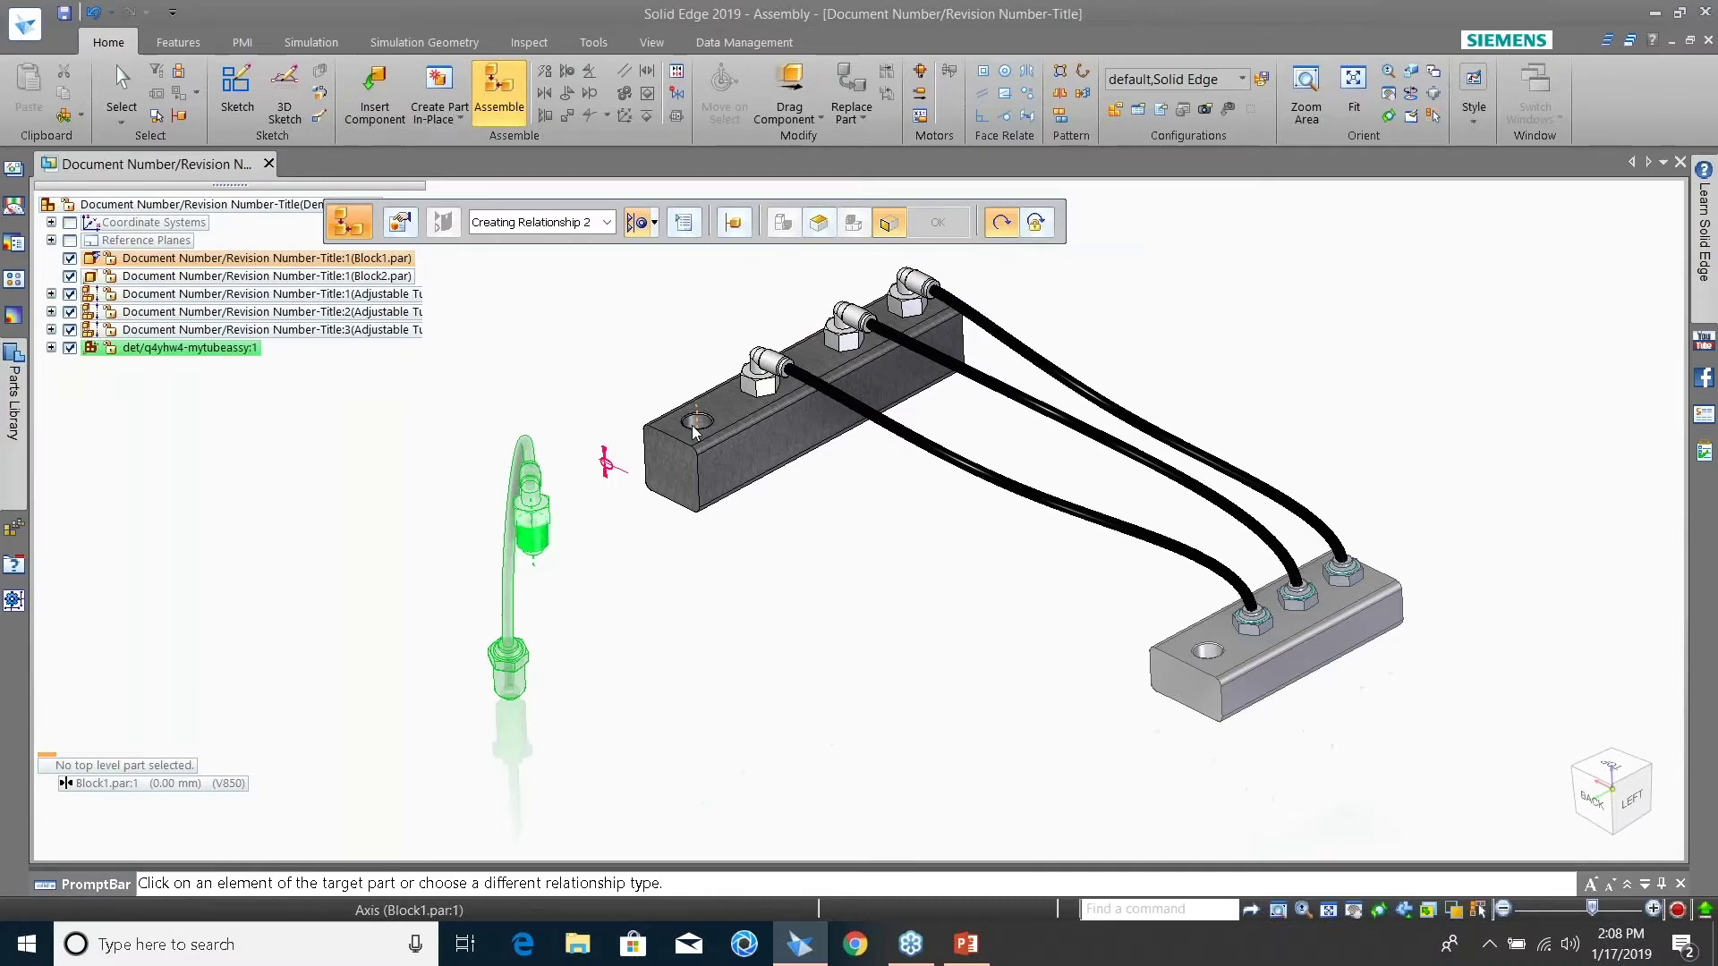
Try to mate the non-adjustable tube's free end fitting to Block2's top face with a 0.00 mm offset, and leave the placement
middle_click_drag(623, 613, 680, 638)
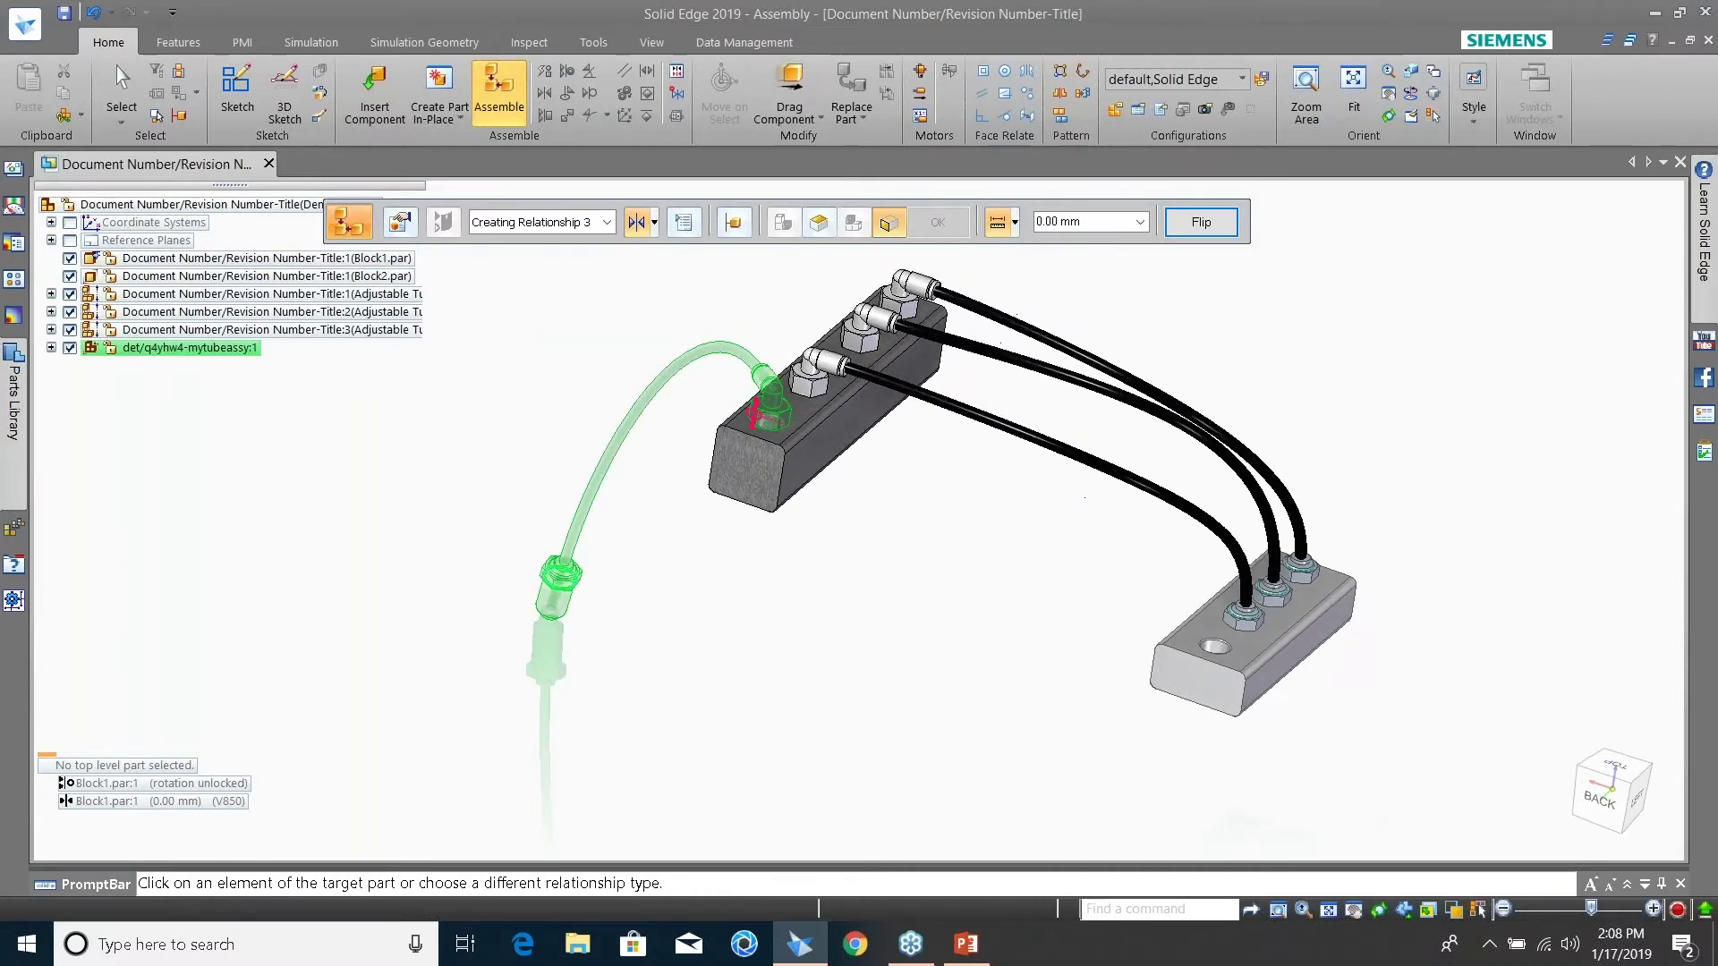
left_click(1213, 622)
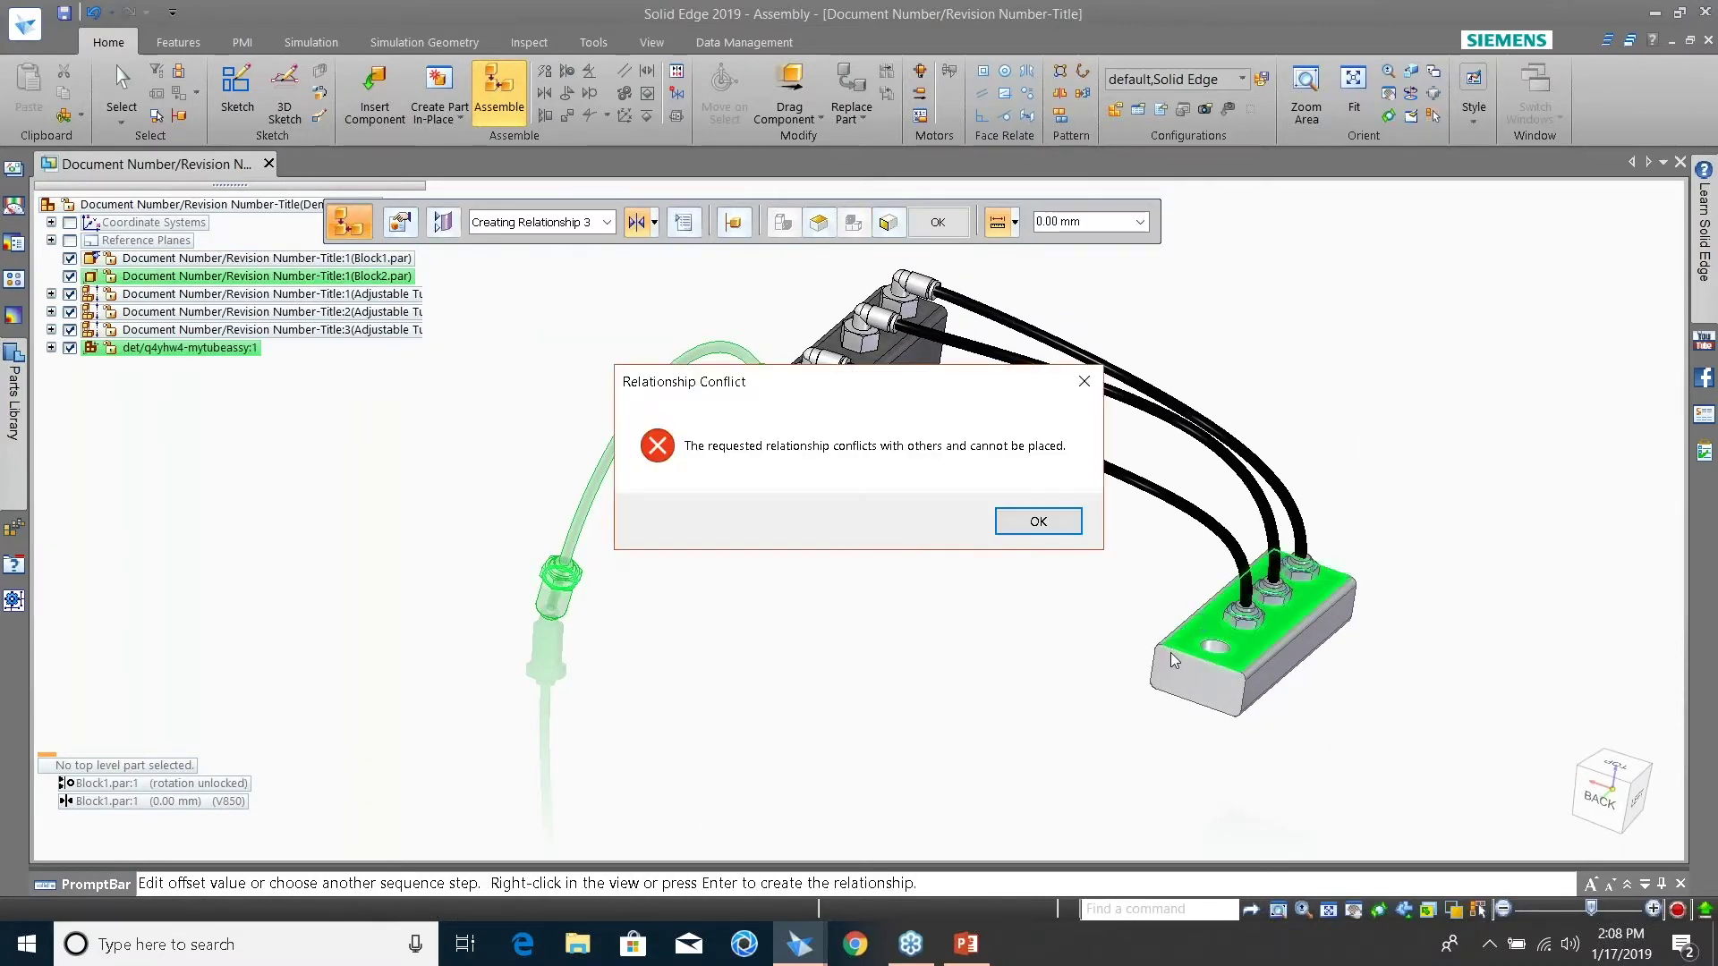
left_click(1029, 523)
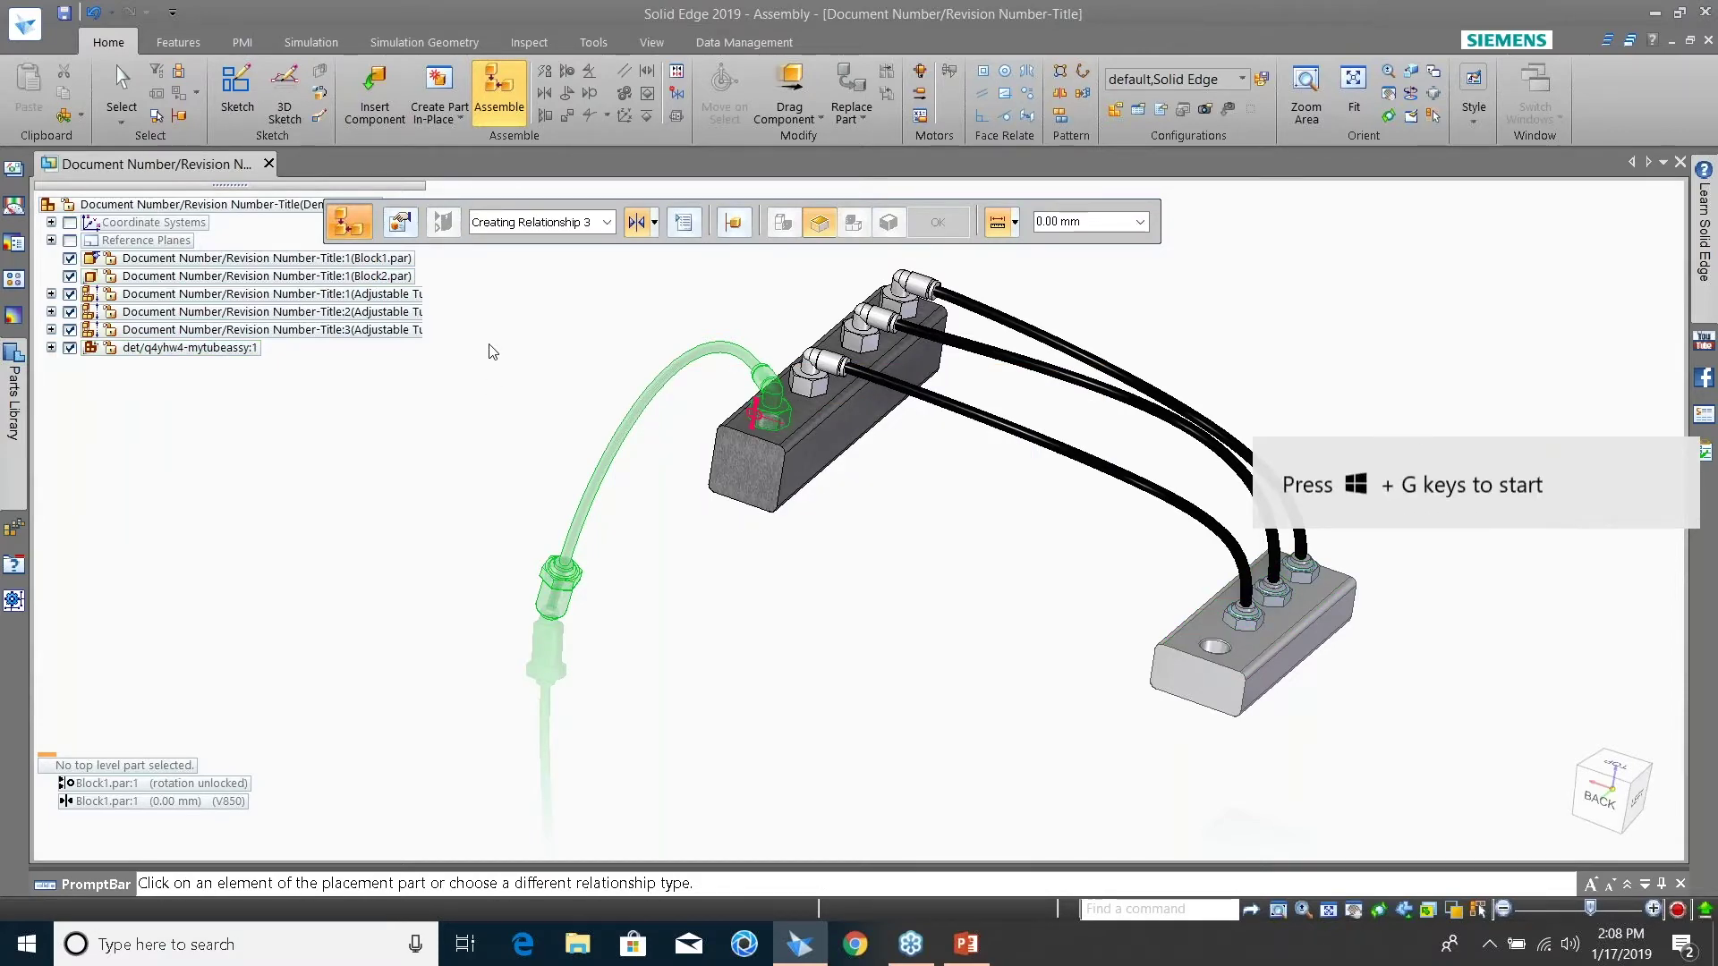
key("Escape")
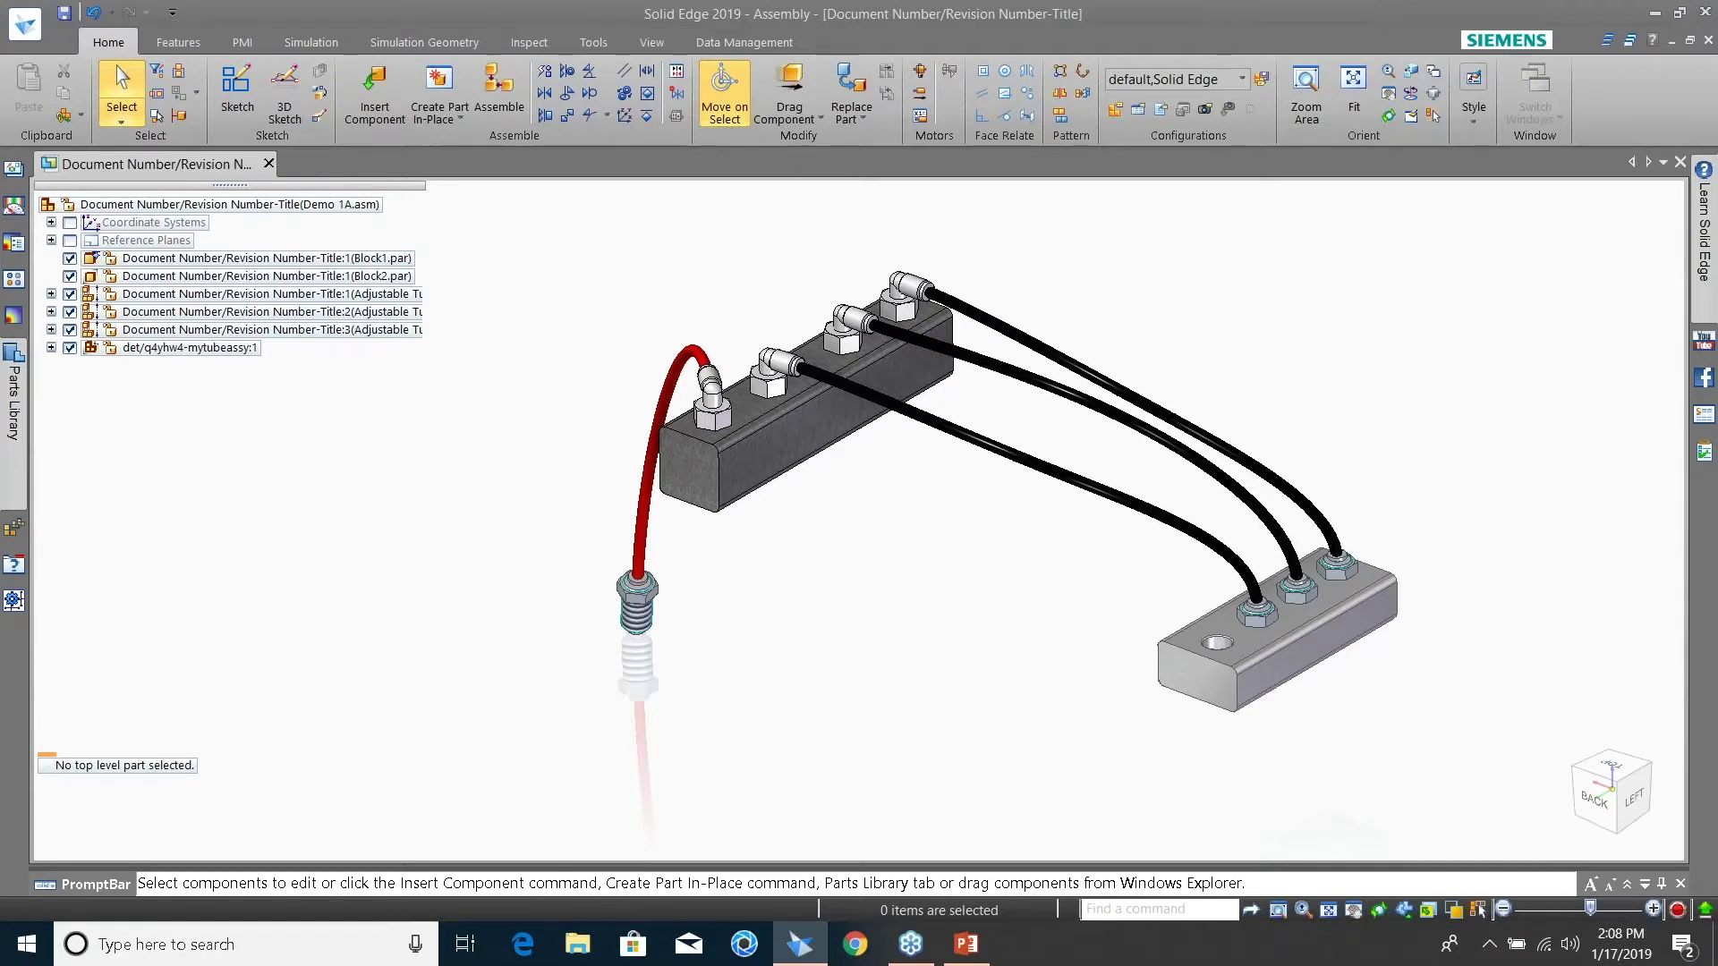
Open the third Adjustable Tube subassembly in its own window
left_click(229, 330)
right_click(237, 329)
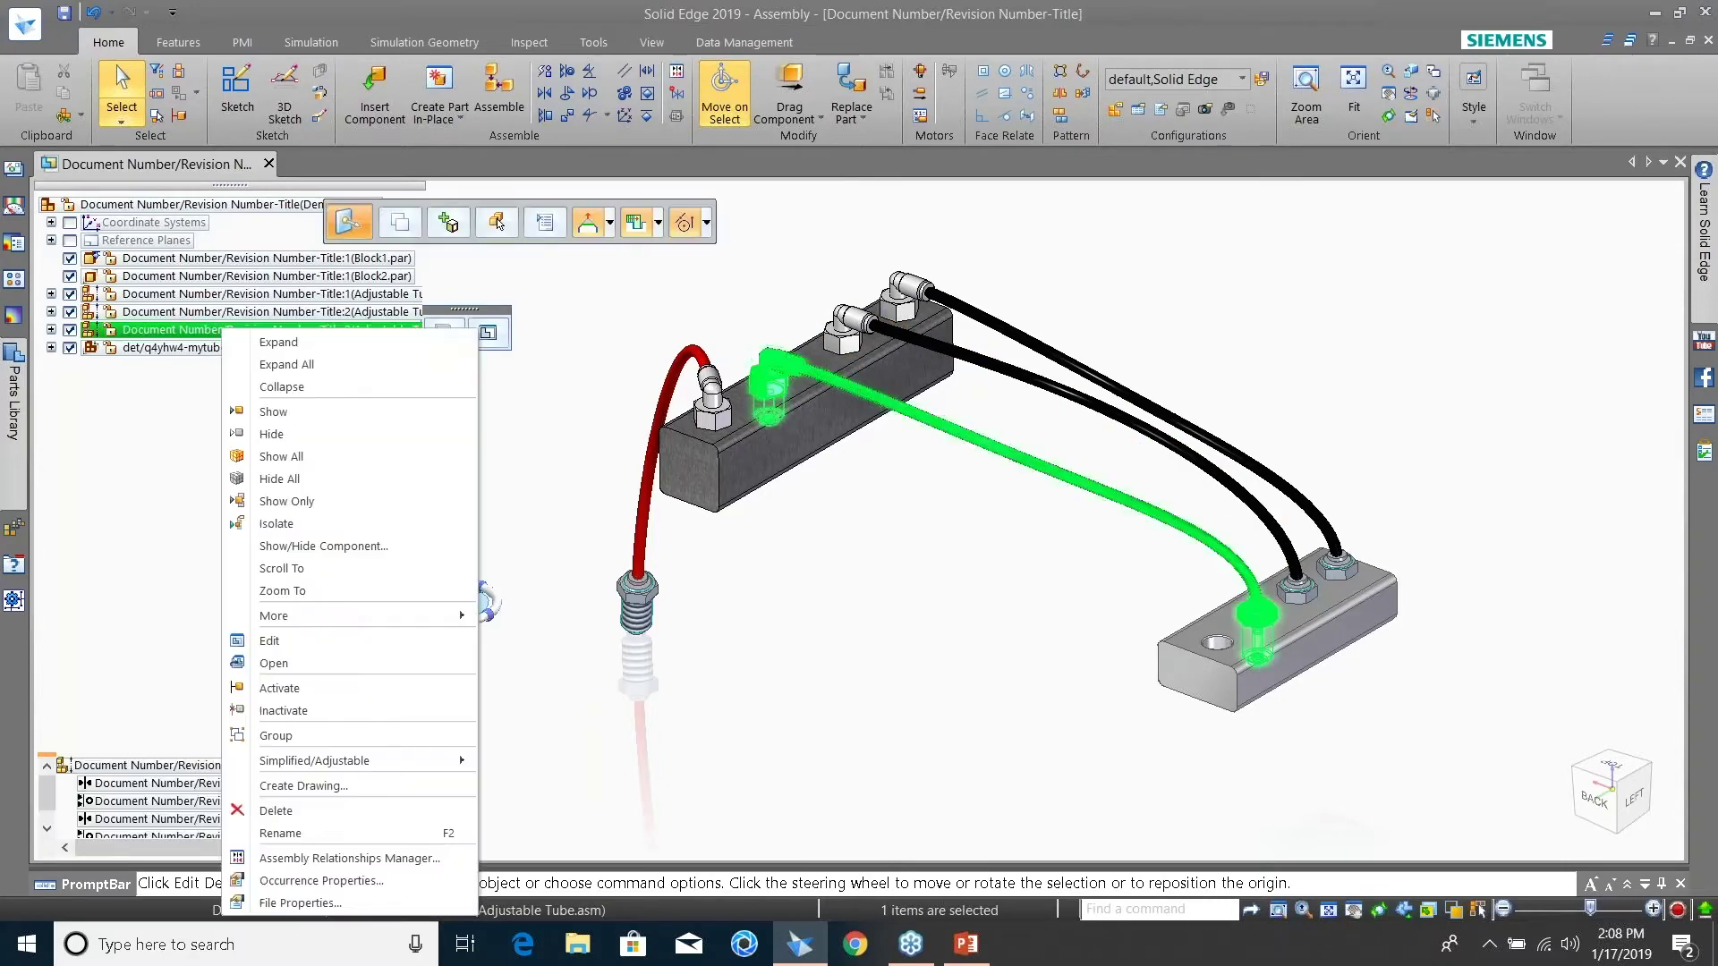
left_click(276, 670)
left_click(929, 529)
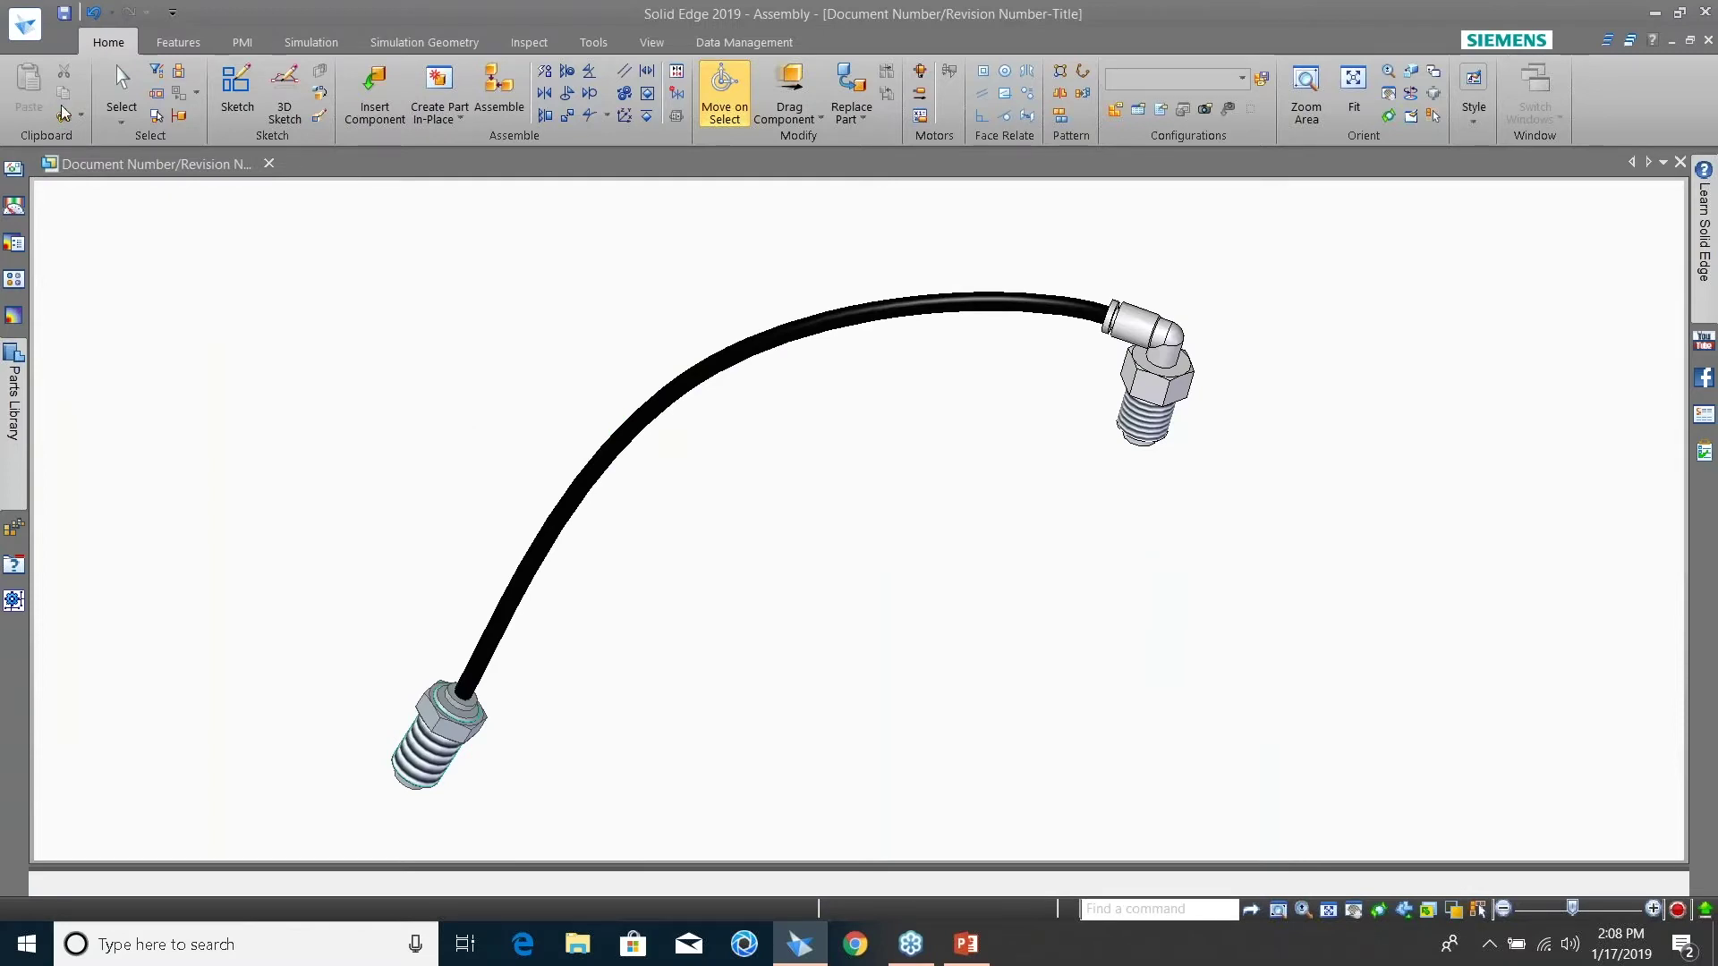
Open the Solid Edge options for the tube assembly and display the Assembly settings for adjustable component placement
left_click(27, 27)
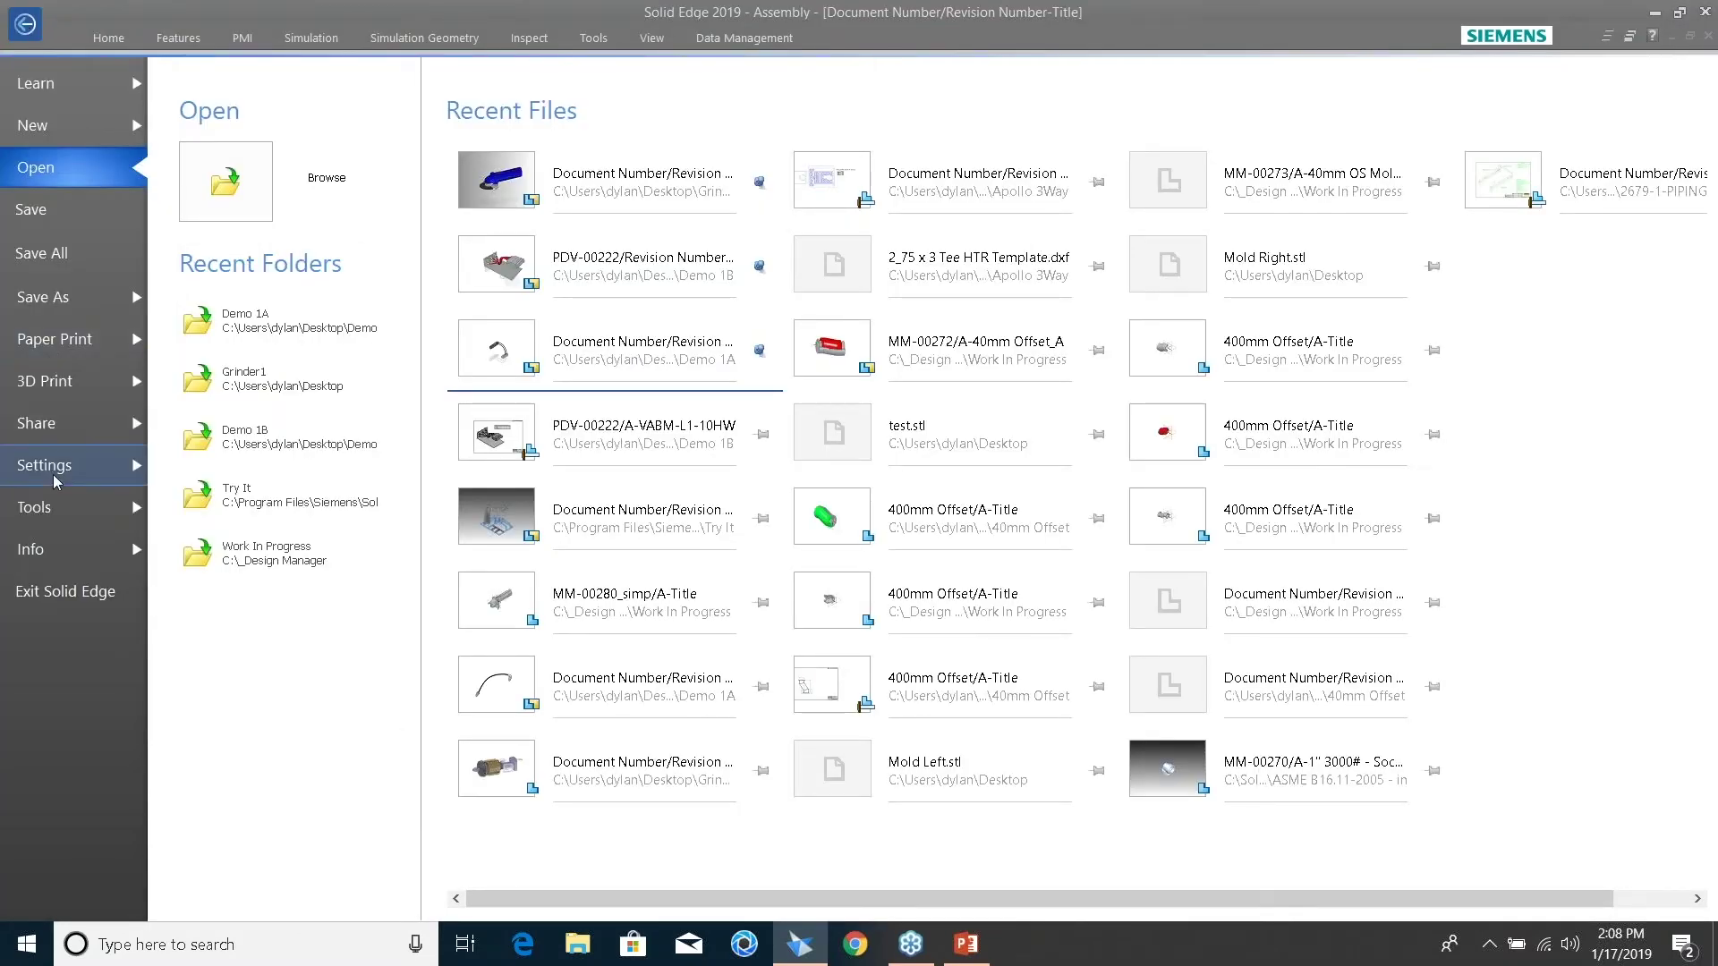
left_click(49, 461)
left_click(372, 188)
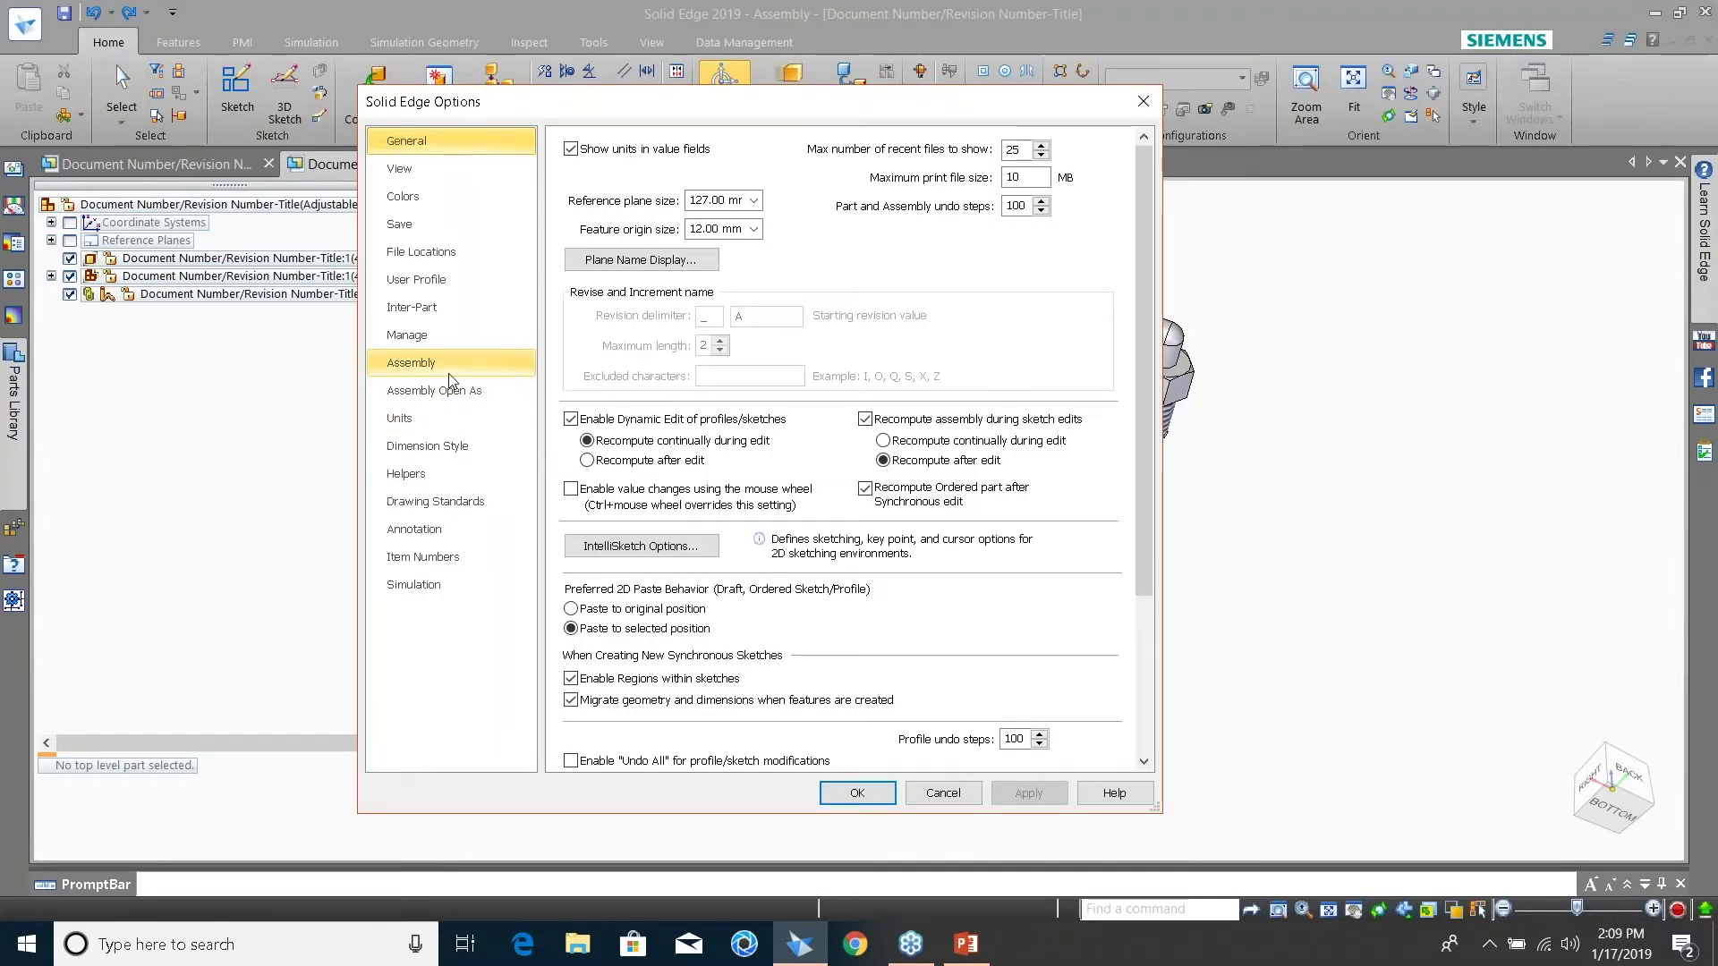
left_click(457, 370)
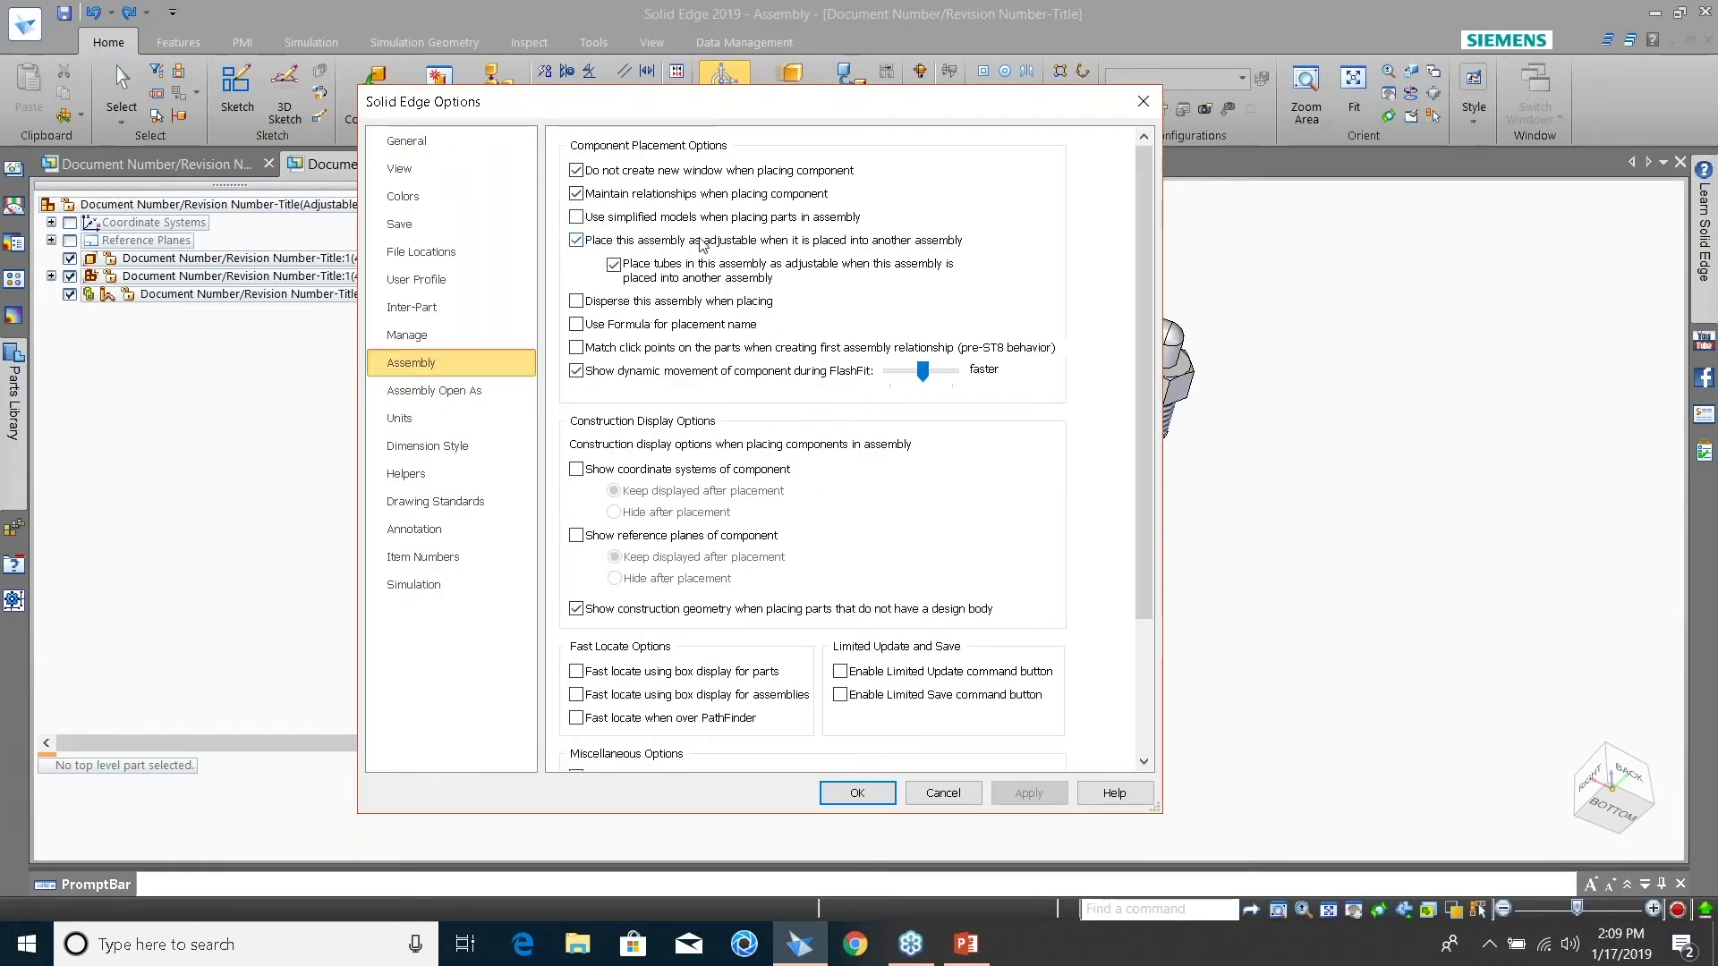